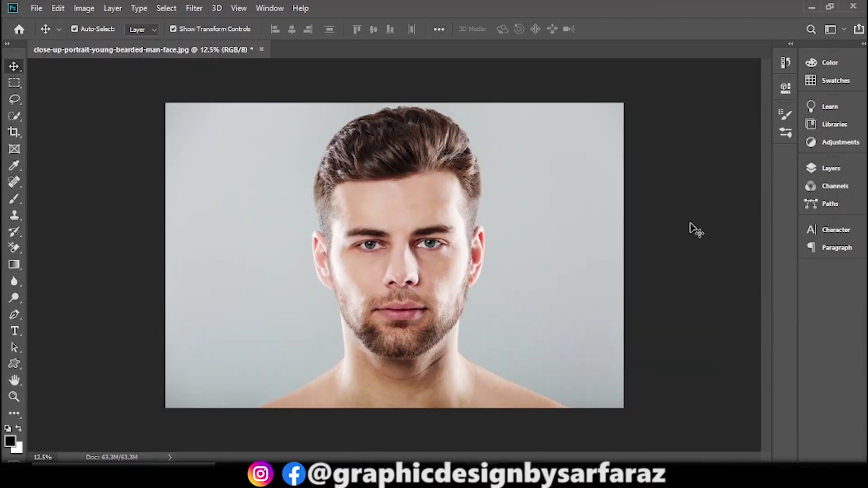
- Create a blank white 1920×1080 px, 72 ppi document from the recent Custom preset
left_click(37, 8)
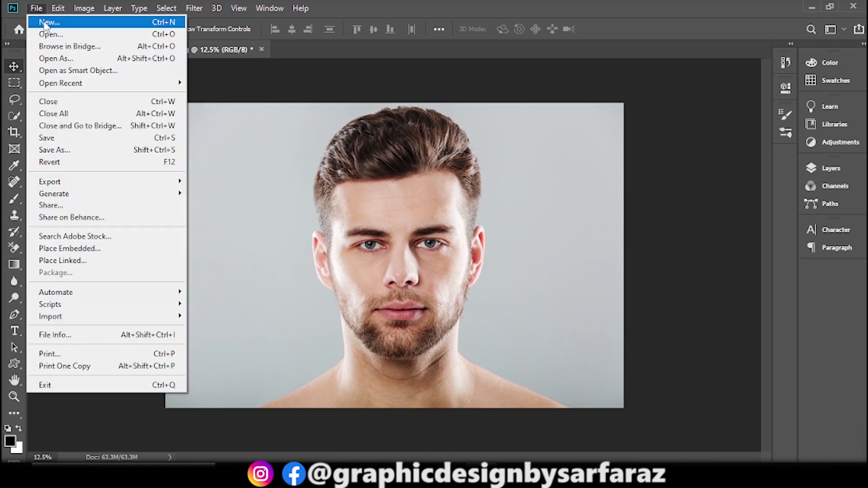
left_click(47, 23)
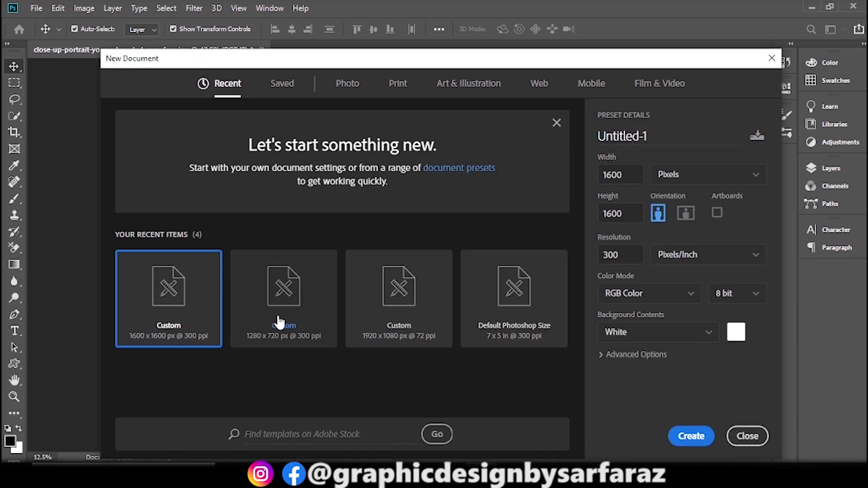
left_click(379, 322)
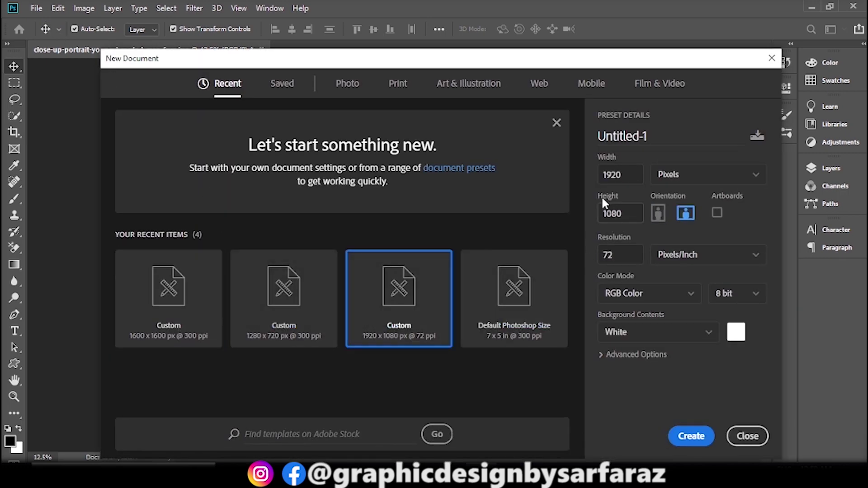
left_click(694, 436)
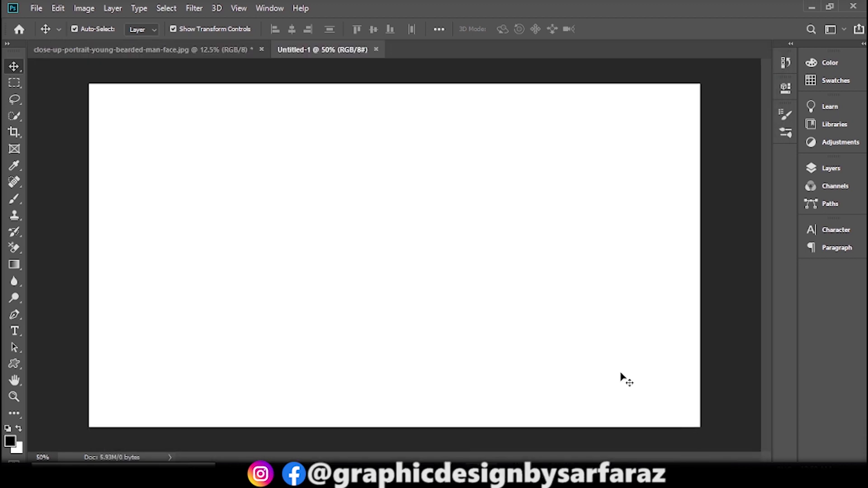
- Drag the portrait photo into the new Untitled-1 document
left_click(224, 53)
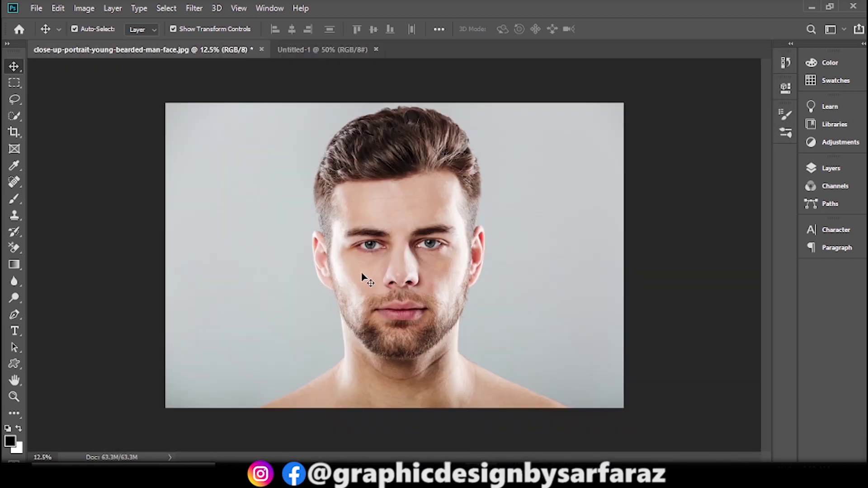
mouse_move(361, 275)
left_mouse_down()
mouse_move(325, 37)
mouse_move(345, 226)
left_mouse_up()
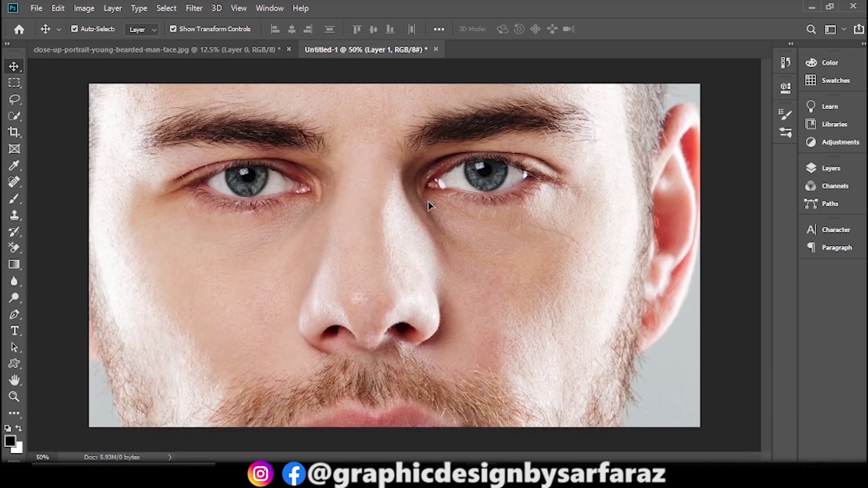
mouse_move(429, 205)
left_mouse_down()
mouse_move(510, 275)
mouse_move(430, 285)
left_mouse_up()
mouse_move(365, 244)
left_mouse_down()
mouse_move(347, 161)
mouse_move(385, 194)
mouse_move(516, 231)
mouse_move(428, 239)
mouse_move(260, 203)
left_mouse_up()
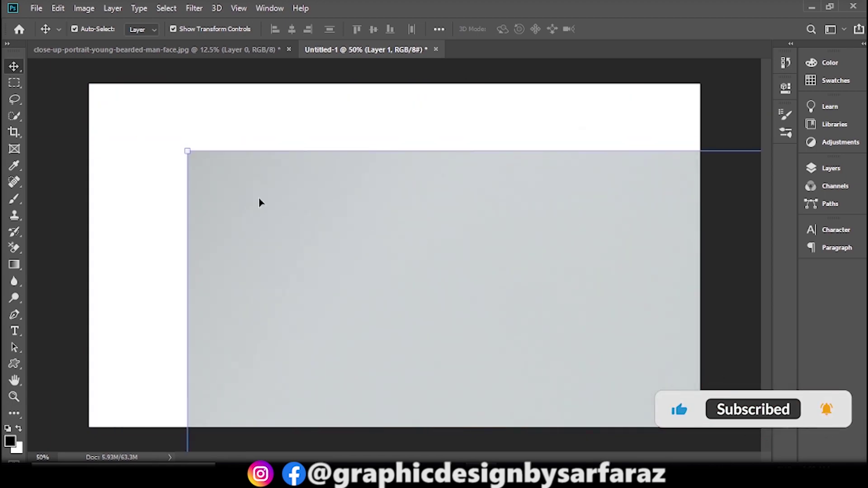
- Scale the photo to the full canvas height, centre it, and commit the transform
mouse_move(188, 150)
left_mouse_down()
mouse_move(578, 410)
mouse_move(337, 154)
mouse_move(190, 107)
mouse_move(396, 211)
mouse_move(585, 359)
mouse_move(353, 221)
mouse_move(310, 173)
mouse_move(164, 84)
mouse_move(517, 314)
mouse_move(181, 97)
mouse_move(272, 163)
mouse_move(515, 300)
mouse_move(573, 366)
mouse_move(240, 170)
mouse_move(219, 141)
mouse_move(182, 118)
mouse_move(251, 166)
left_mouse_up()
mouse_move(465, 287)
left_mouse_down()
mouse_move(335, 126)
mouse_move(374, 184)
mouse_move(378, 222)
left_mouse_up()
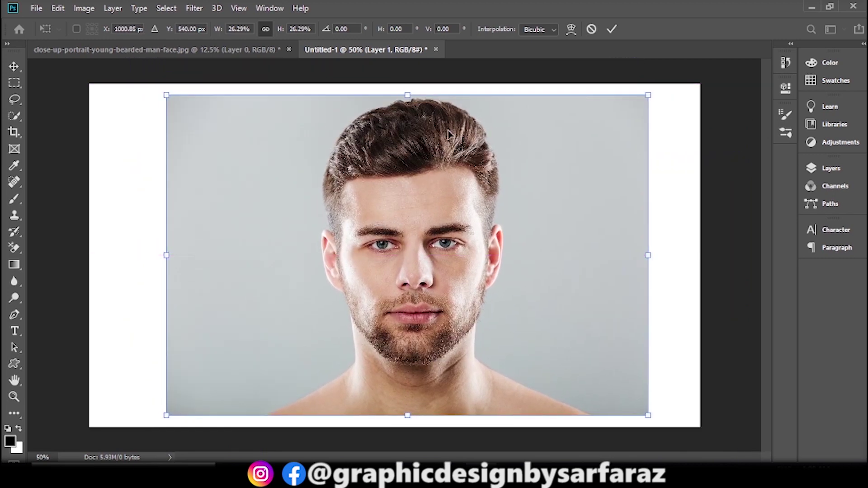
left_click_drag(409, 95, 408, 84)
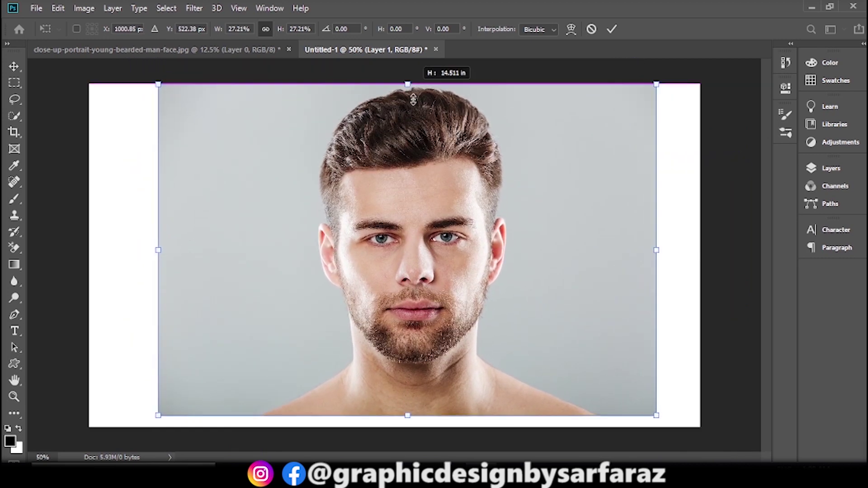
left_click_drag(408, 418, 408, 427)
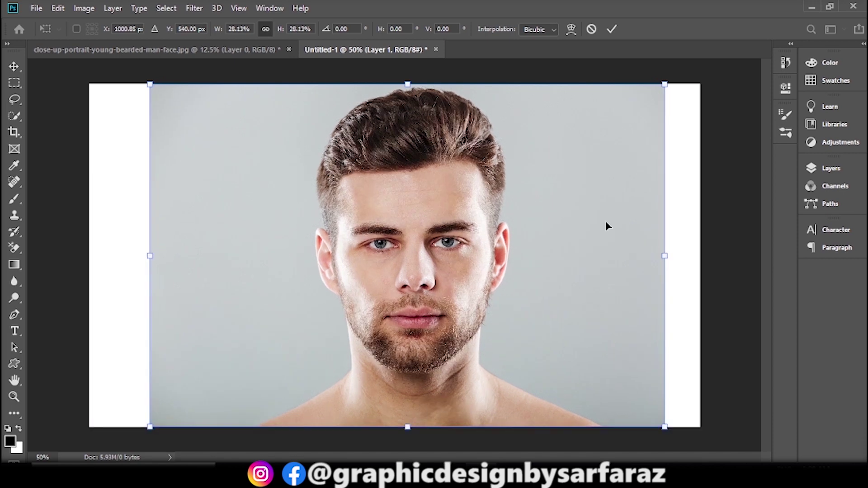
left_click(612, 29)
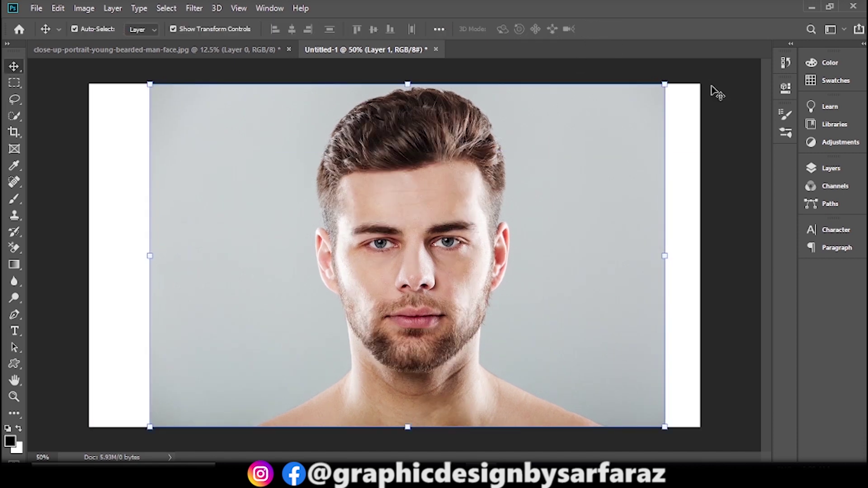
left_click(725, 84)
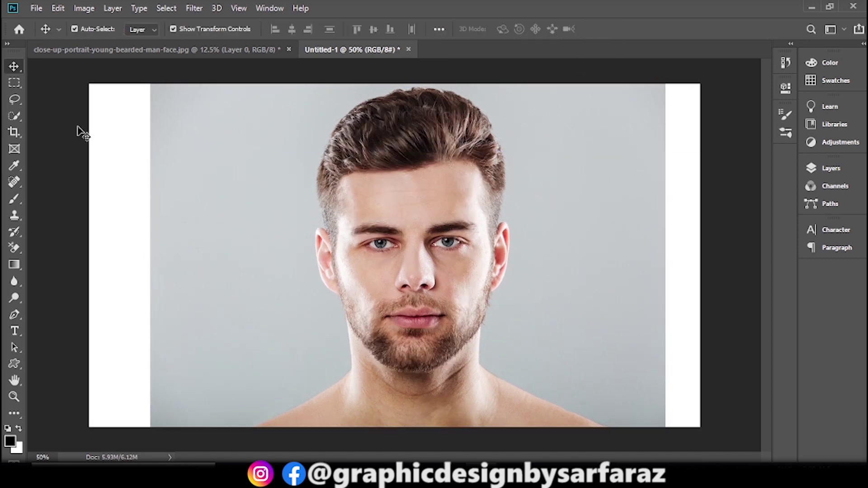
- Quick-select the hair, face and beard on Layer 1, using Alt to subtract extra areas
left_click_drag(17, 115, 64, 126)
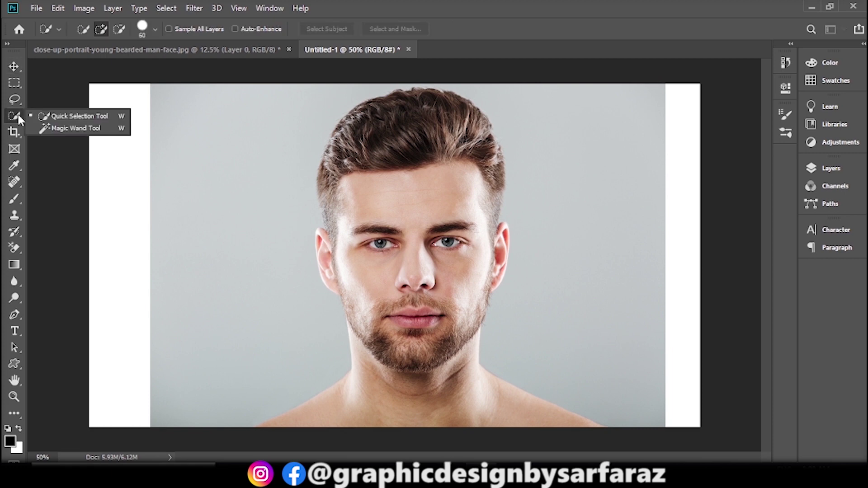
left_click(81, 116)
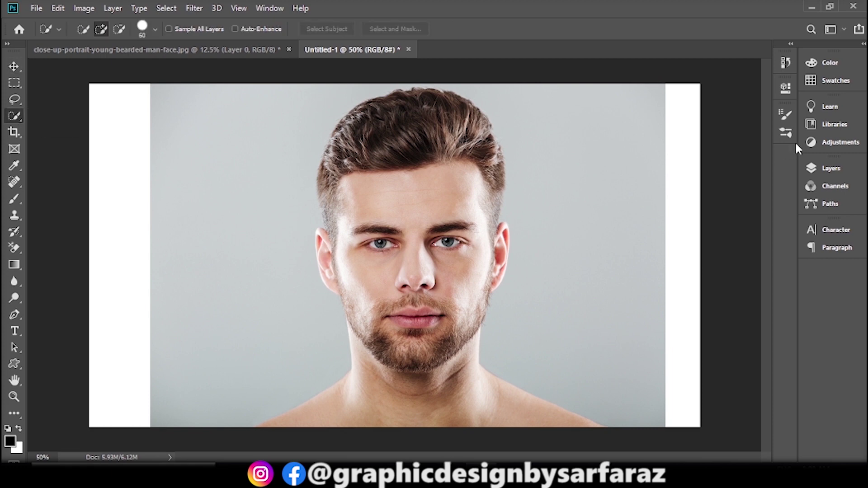
left_click(828, 168)
left_click(747, 240)
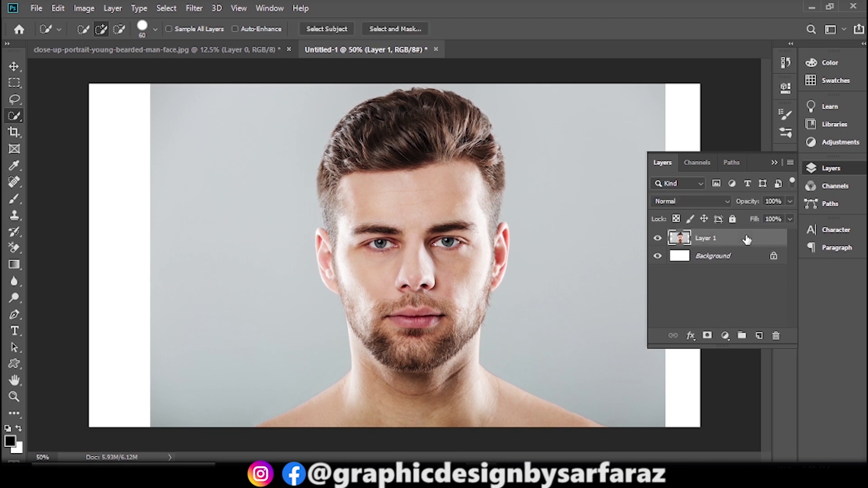
mouse_move(410, 220)
left_mouse_down()
mouse_move(482, 133)
mouse_move(484, 240)
mouse_move(462, 292)
mouse_move(400, 325)
mouse_move(411, 335)
mouse_move(350, 269)
mouse_move(323, 269)
mouse_move(317, 233)
mouse_move(327, 247)
left_mouse_up()
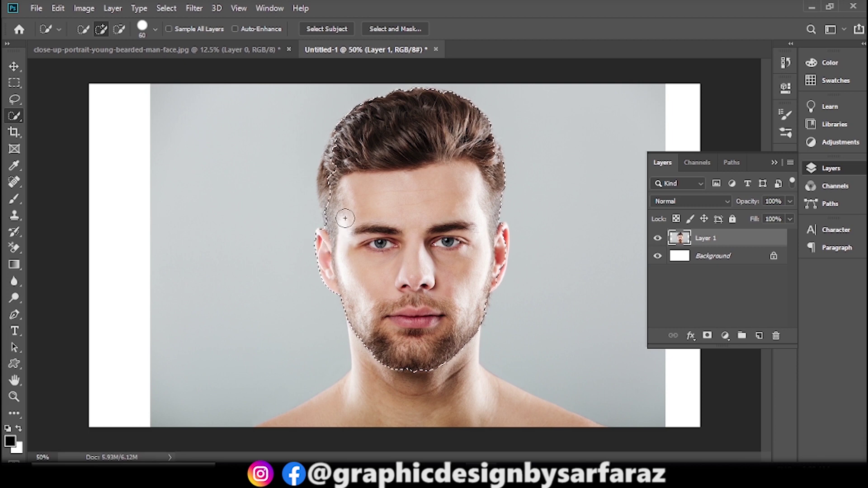
left_click_drag(337, 197, 327, 184)
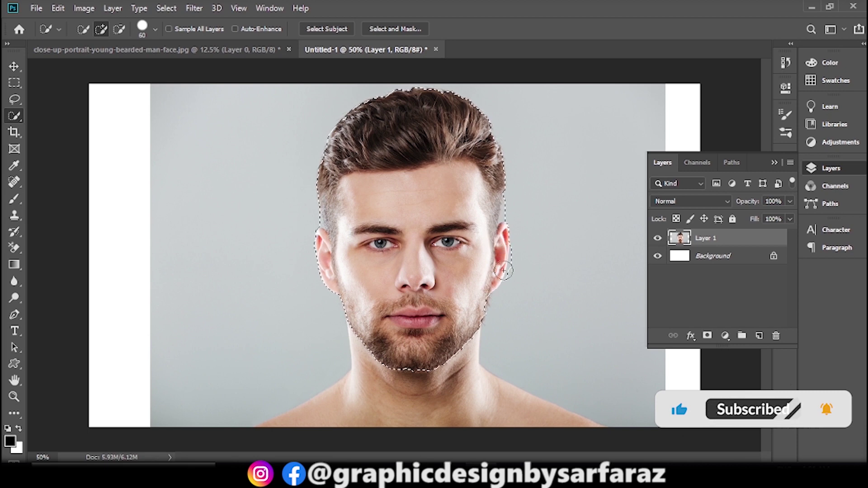
key("alt")
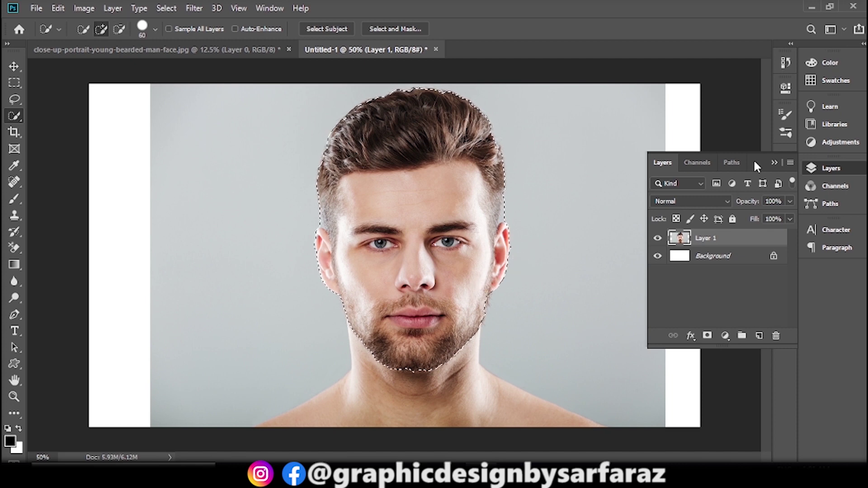
- In Select and Mask, refine the hair, ear and jaw edges
left_click(396, 28)
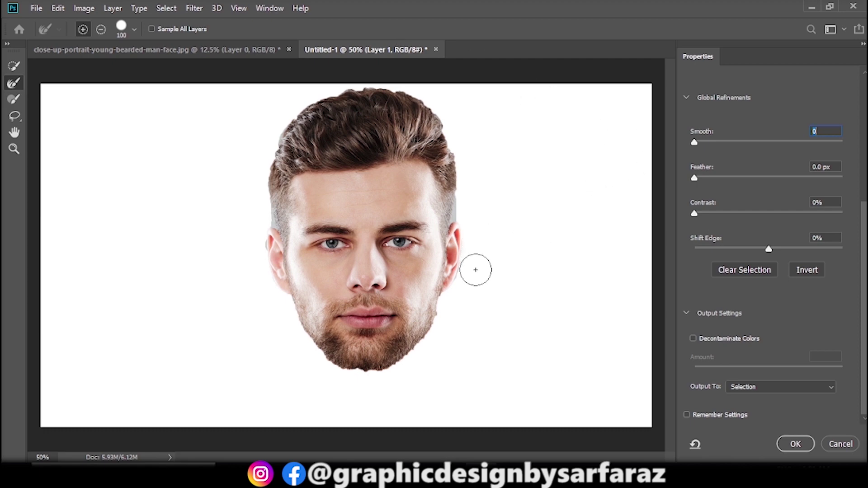
left_click_drag(475, 270, 435, 351)
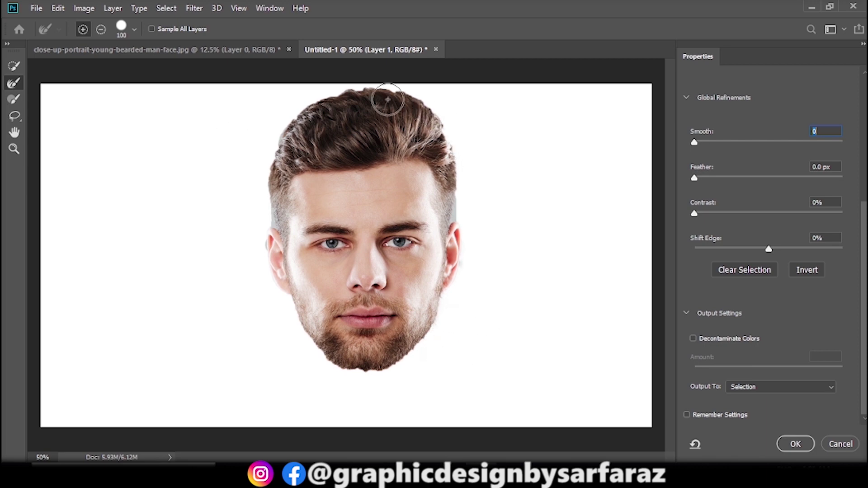
mouse_move(387, 99)
left_mouse_down()
mouse_move(306, 107)
mouse_move(257, 176)
mouse_move(250, 259)
mouse_move(244, 245)
mouse_move(254, 251)
mouse_move(252, 283)
mouse_move(277, 312)
left_mouse_up()
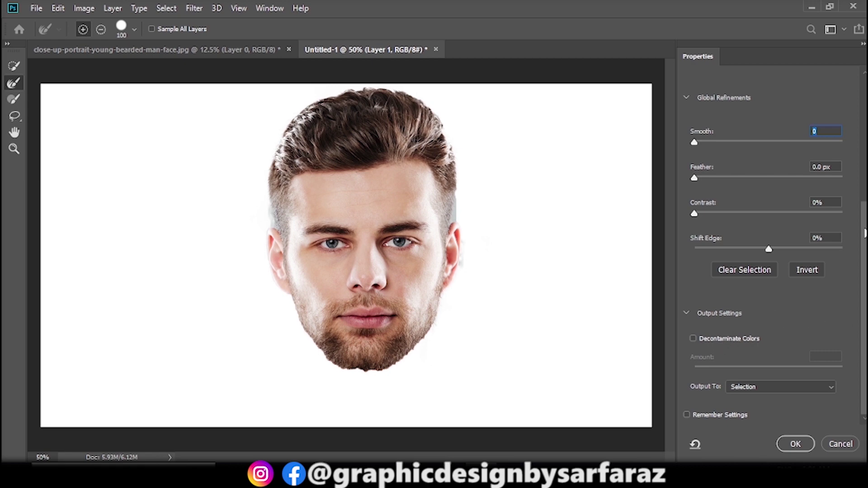
- Enable Smart Radius and output the refined head to a new layer
scroll(780, 220, "up", 3)
scroll(780, 220, "up", 1)
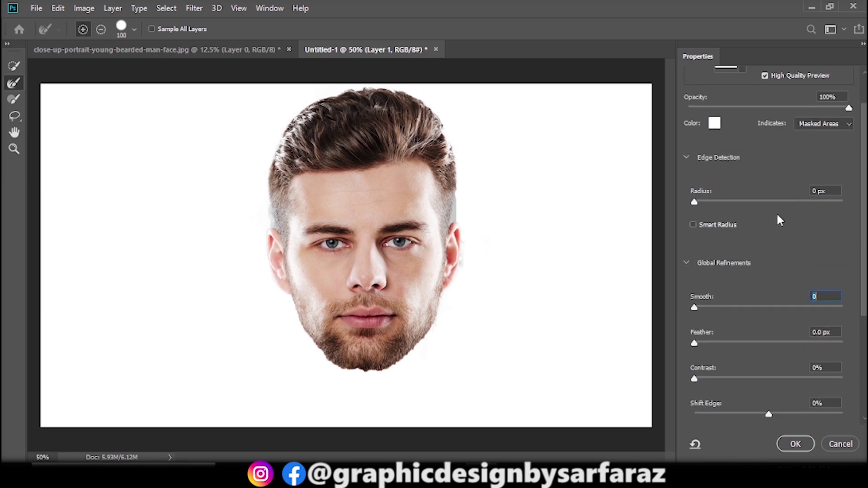
left_click(730, 227)
scroll(845, 343, "down", 4)
left_click(816, 388)
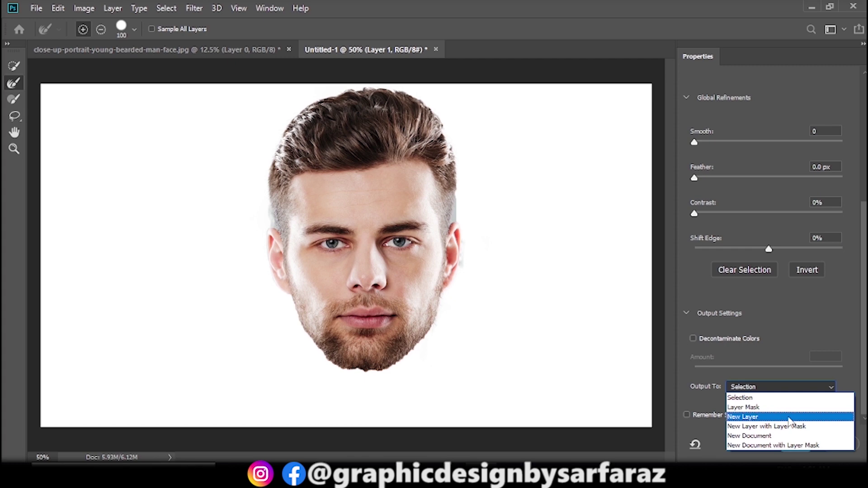
left_click(777, 418)
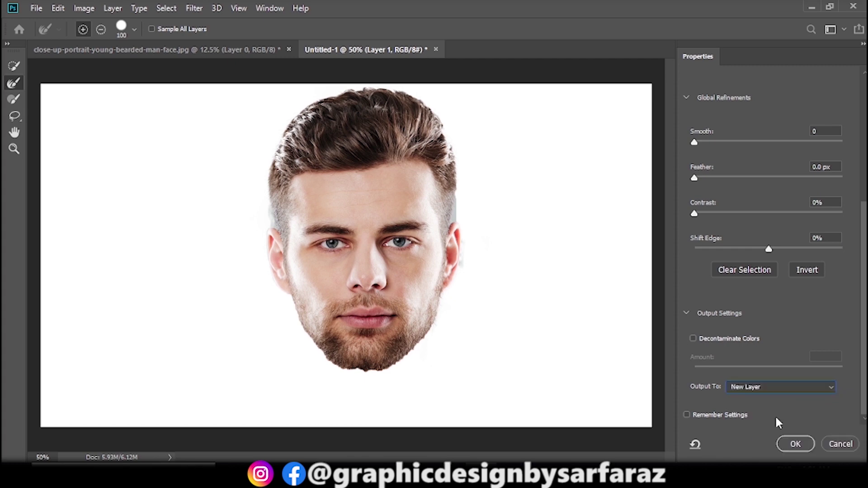
left_click(796, 444)
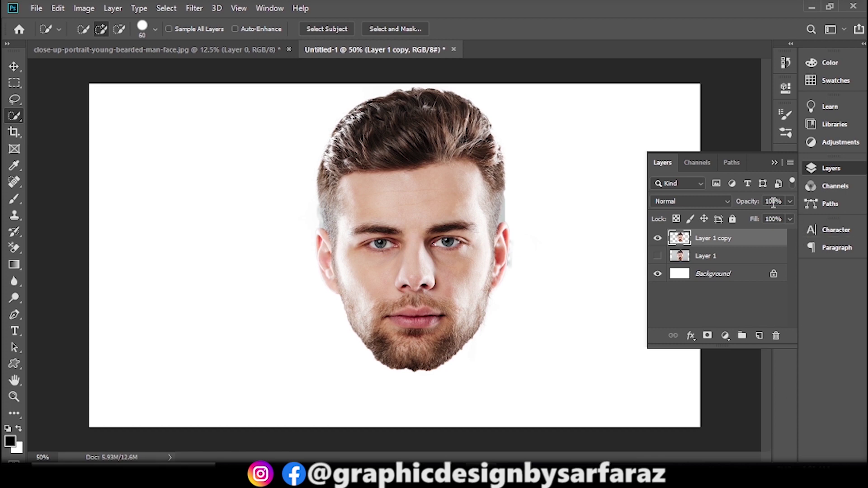
- Scale the Layer 1 copy head to about 104% and centre it on the canvas
left_click(771, 159)
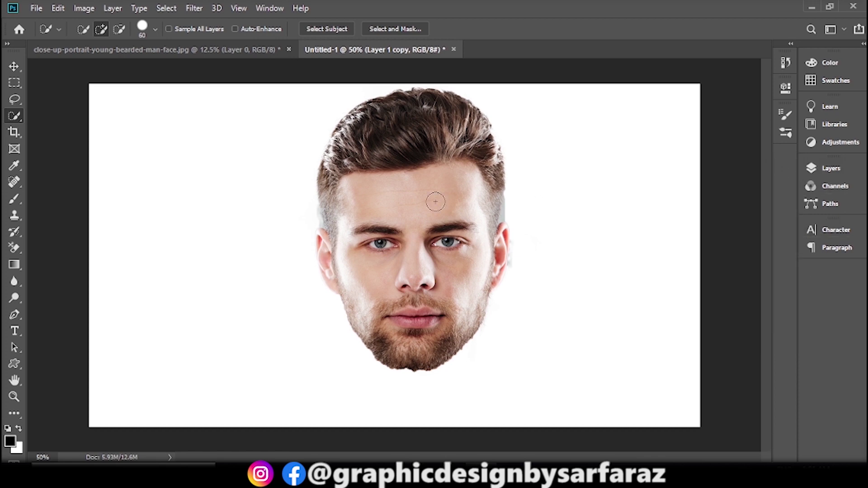
left_click(830, 168)
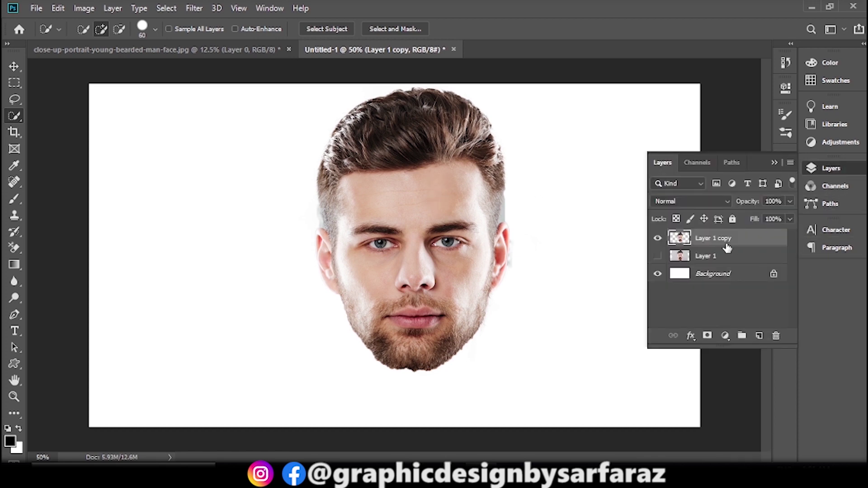
left_click(14, 67)
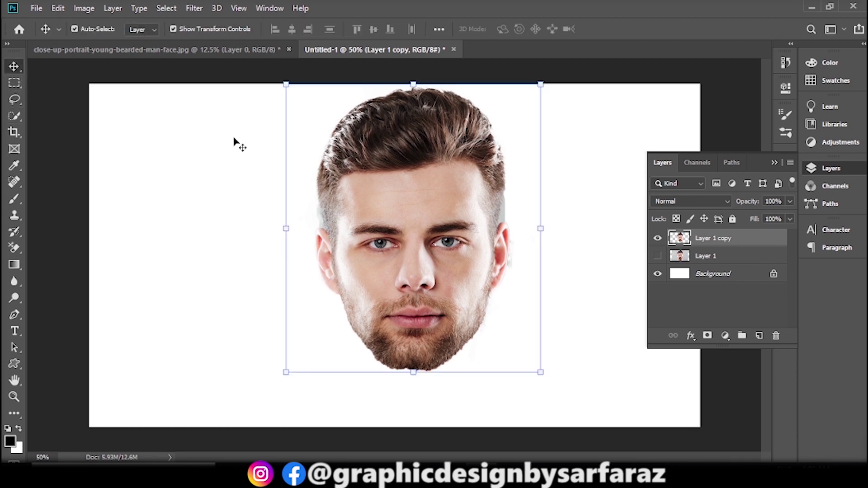
left_click_drag(428, 242, 408, 262)
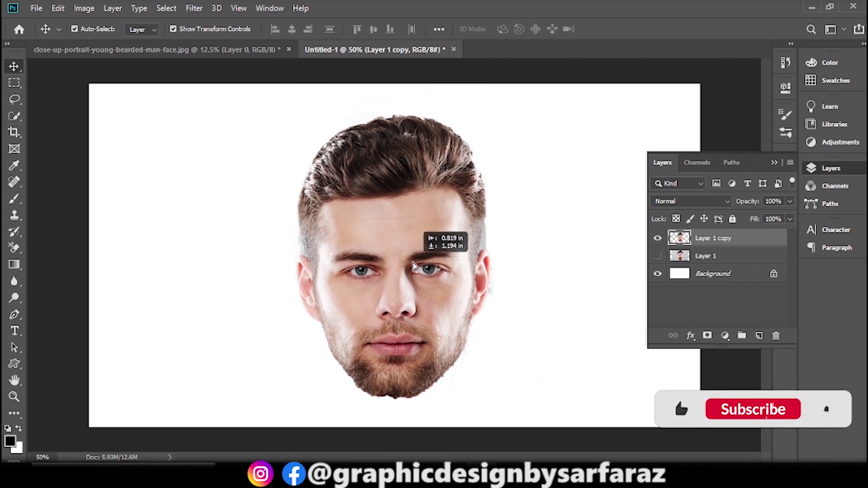
left_click_drag(525, 101, 534, 90)
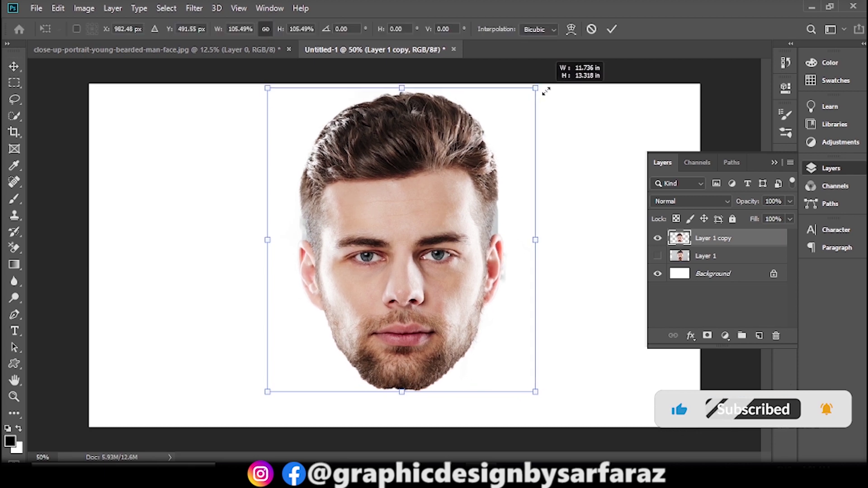
left_click_drag(430, 200, 420, 210)
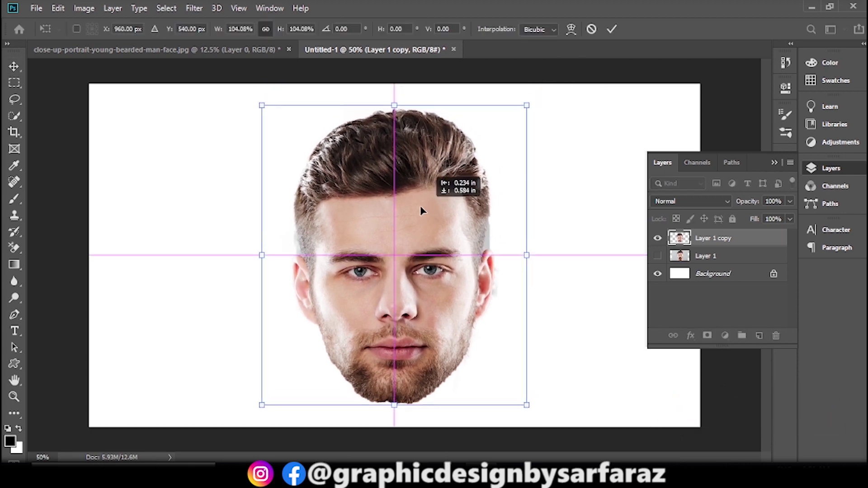
left_click(775, 163)
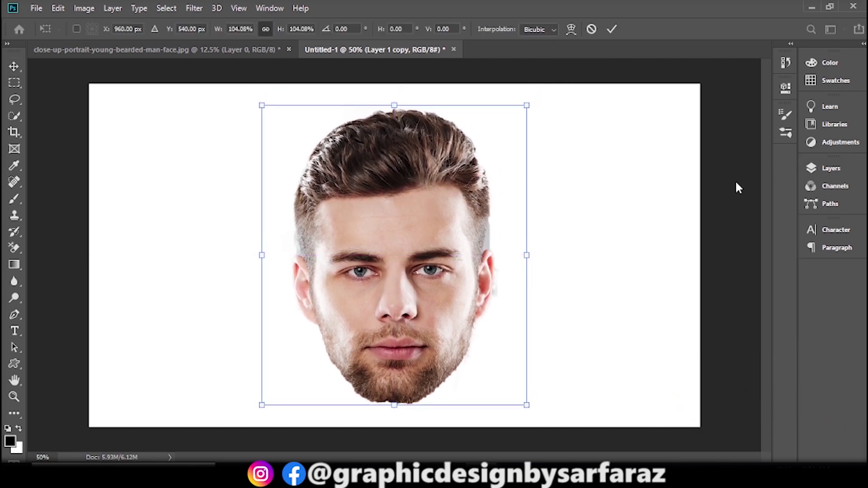
left_click(614, 29)
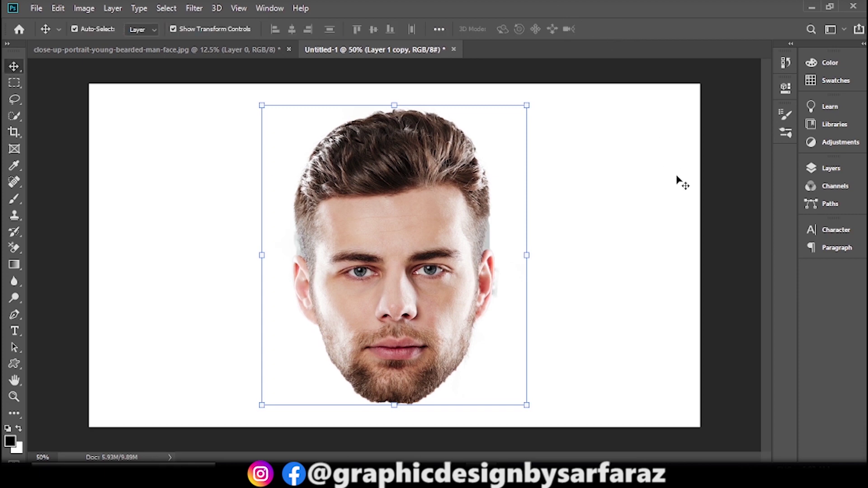
left_click(681, 187)
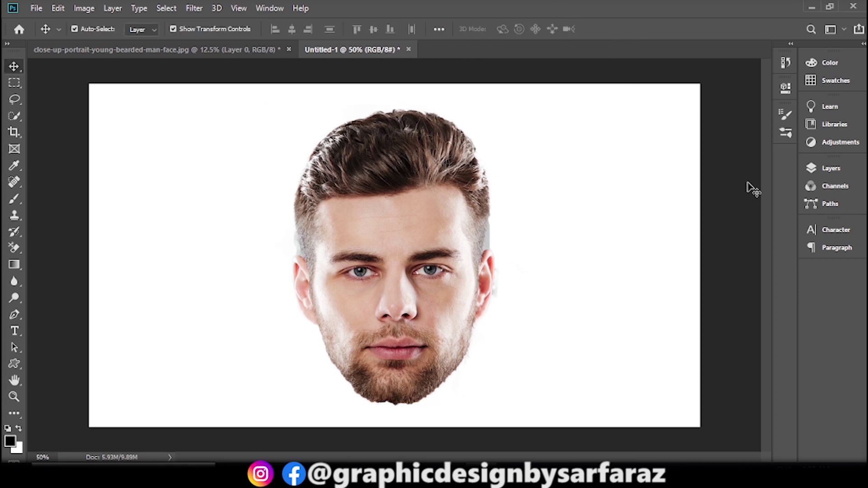
left_click(14, 199)
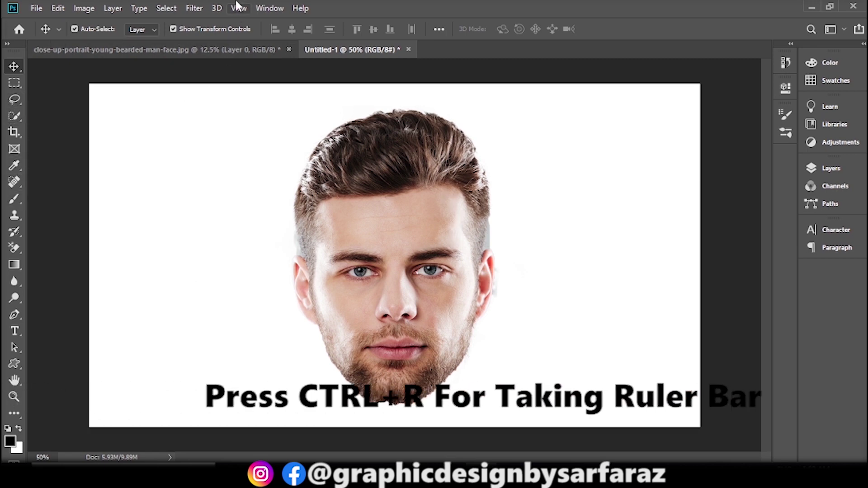
- Show rulers and place a vertical guide through the centre of the nose
key("ctrl+r")
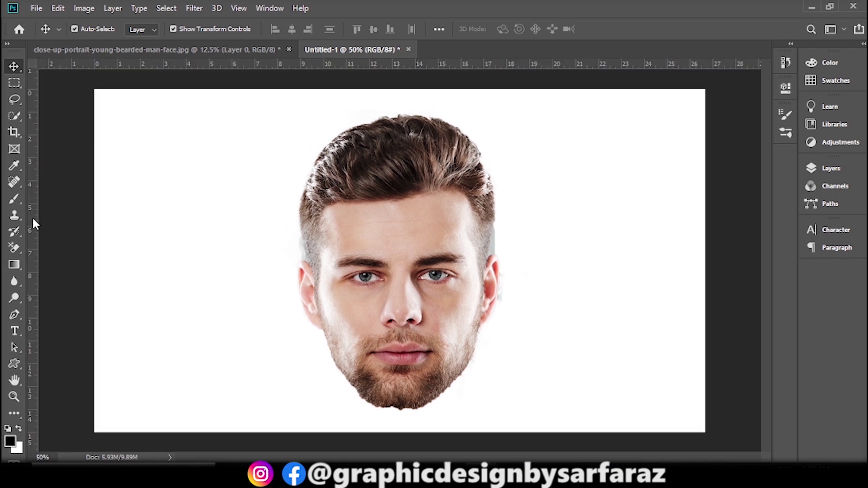
left_click_drag(33, 219, 404, 253)
left_click(401, 307, "ctrl")
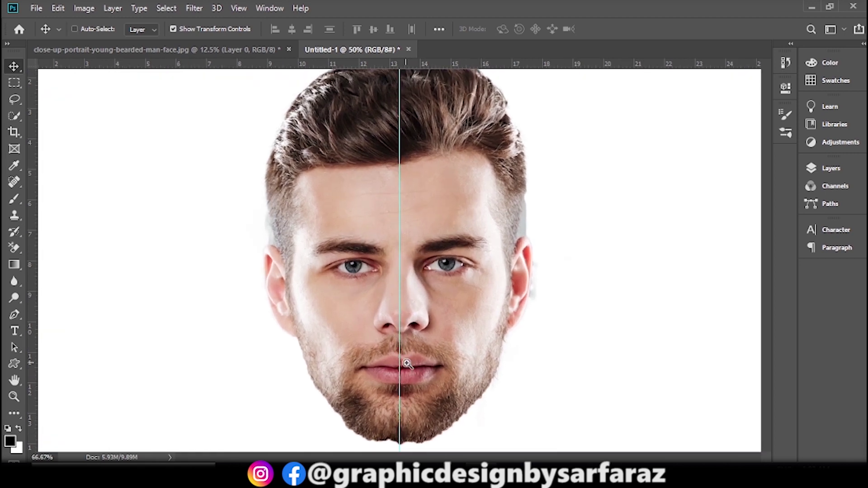
left_click_drag(400, 339, 403, 337)
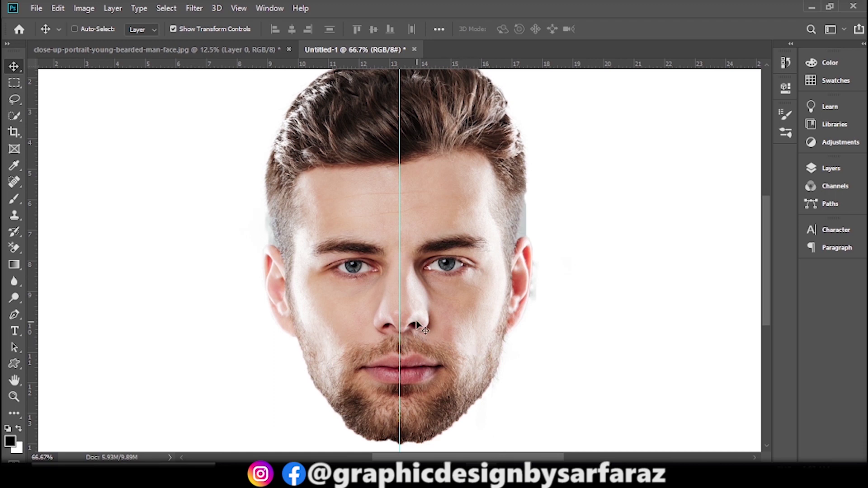
left_click(407, 266, "alt")
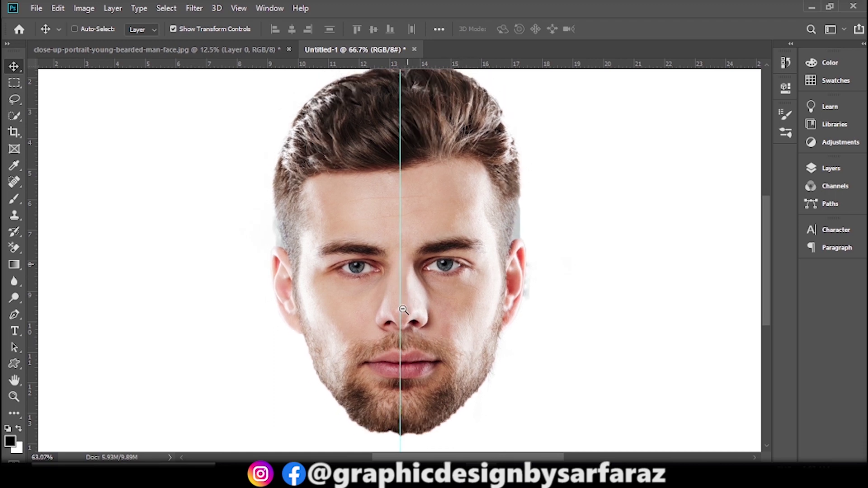
left_click(399, 338, "alt")
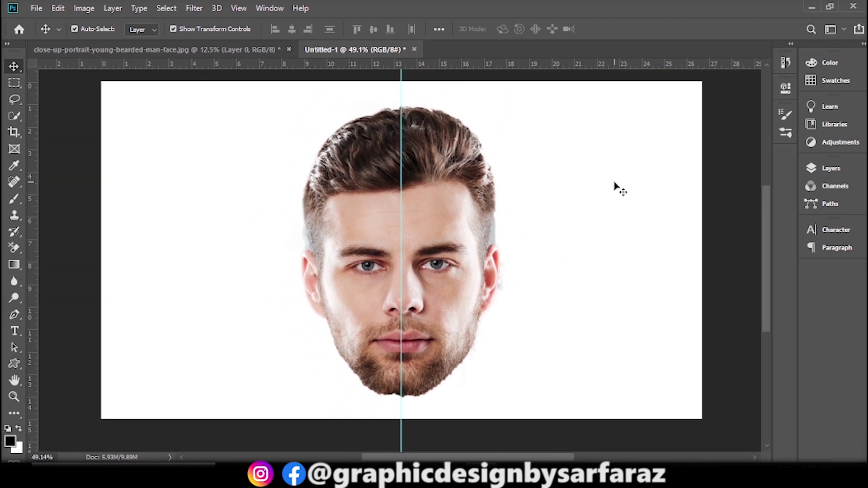
left_click(14, 80)
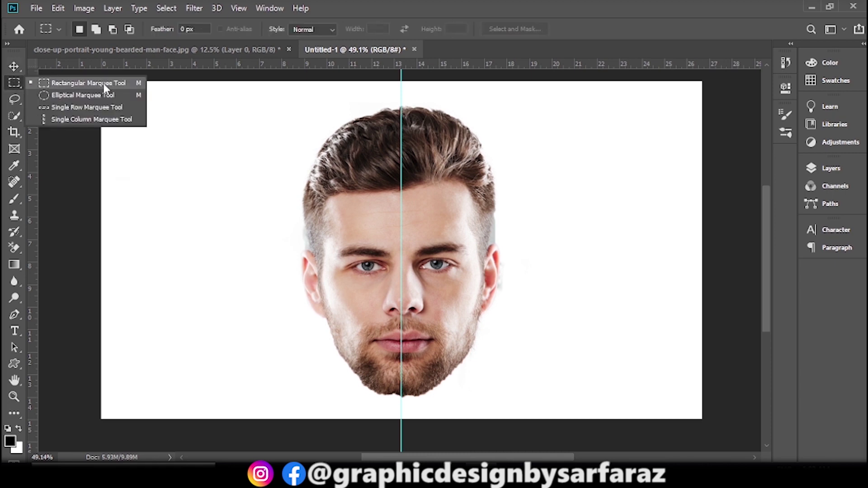
- Marquee-select the face's left half up to the guide and select Layer 1 copy
left_click(104, 84)
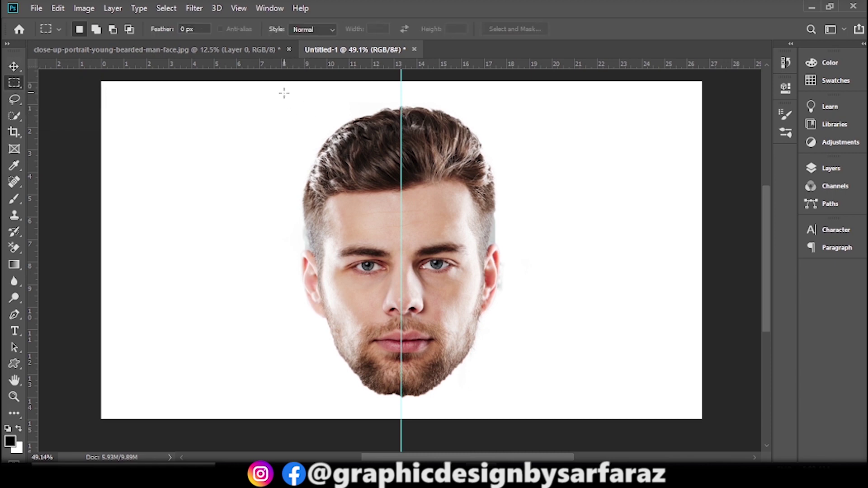
left_click_drag(284, 93, 401, 401)
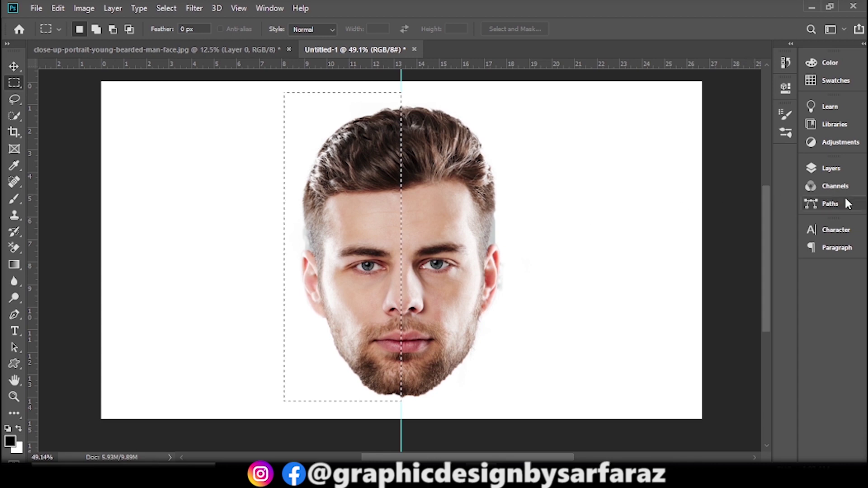
left_click(841, 172)
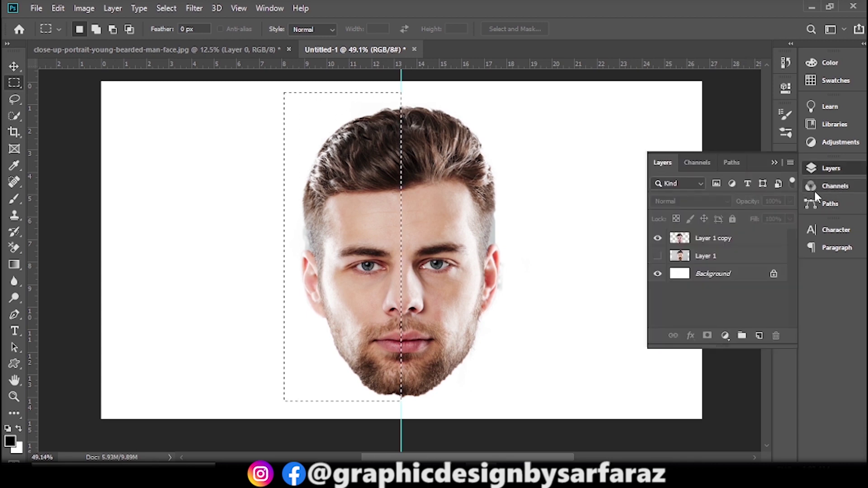
left_click(731, 244)
- Mask Layer 1 copy to the left half, duplicate it, and invert the original's mask
left_click(708, 335)
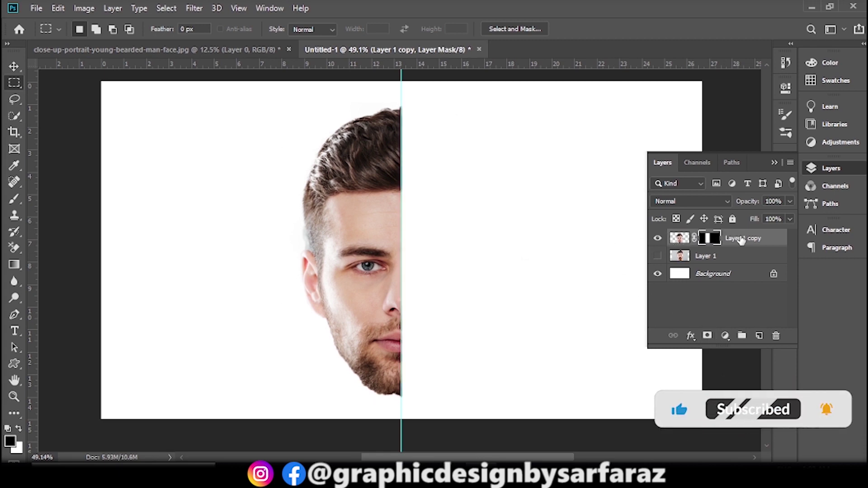
key("ctrl+2")
key("ctrl+backslash")
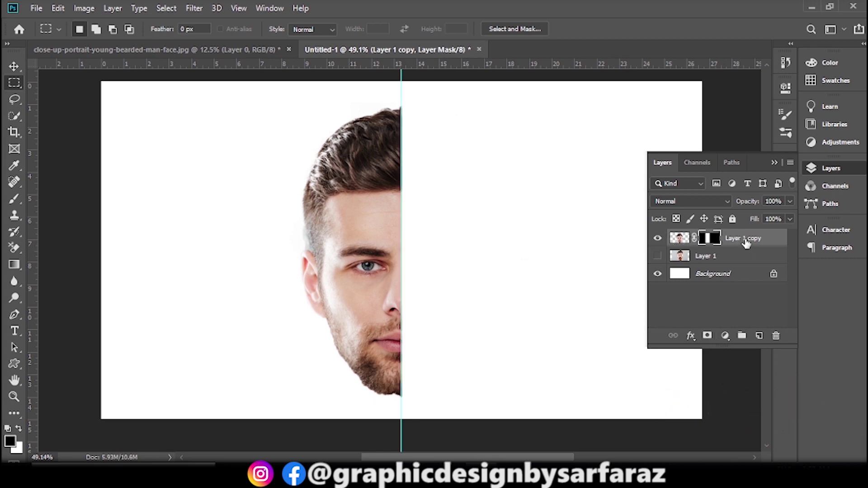
left_click_drag(740, 239, 762, 337)
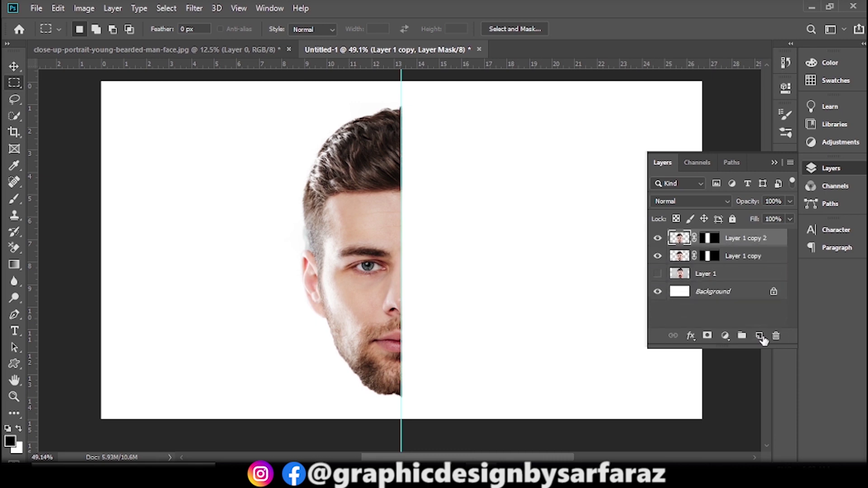
left_click(714, 256)
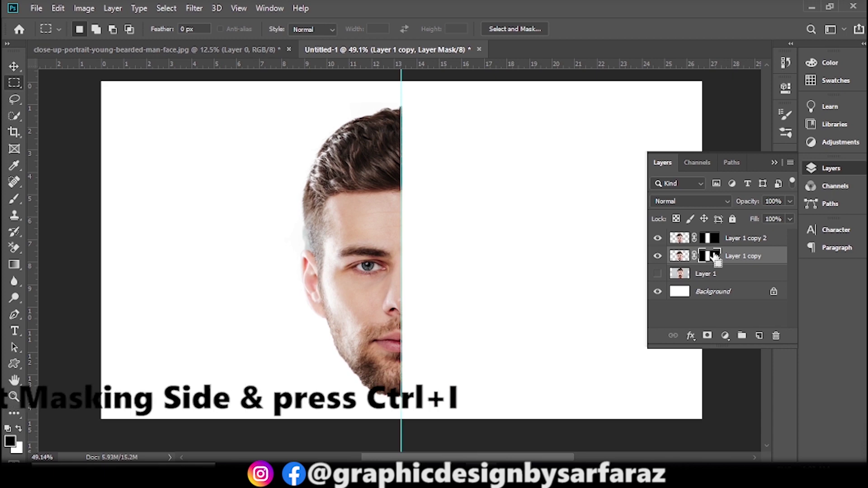
key("ctrl+i")
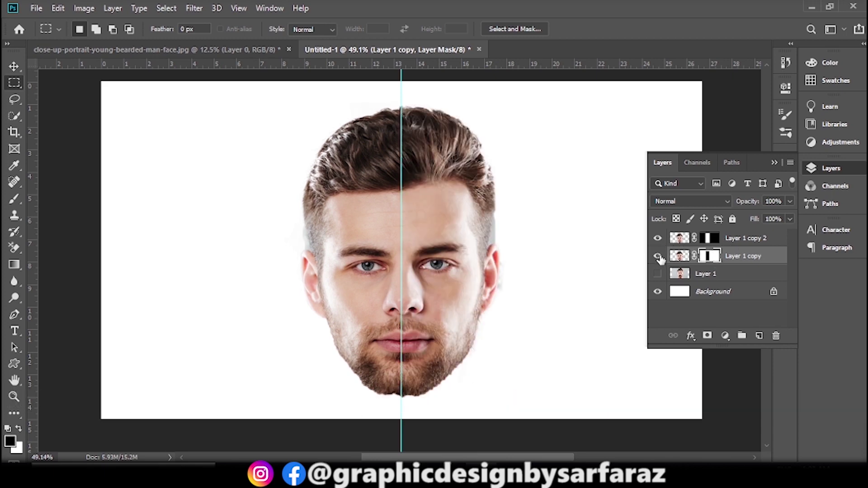
left_click(738, 240)
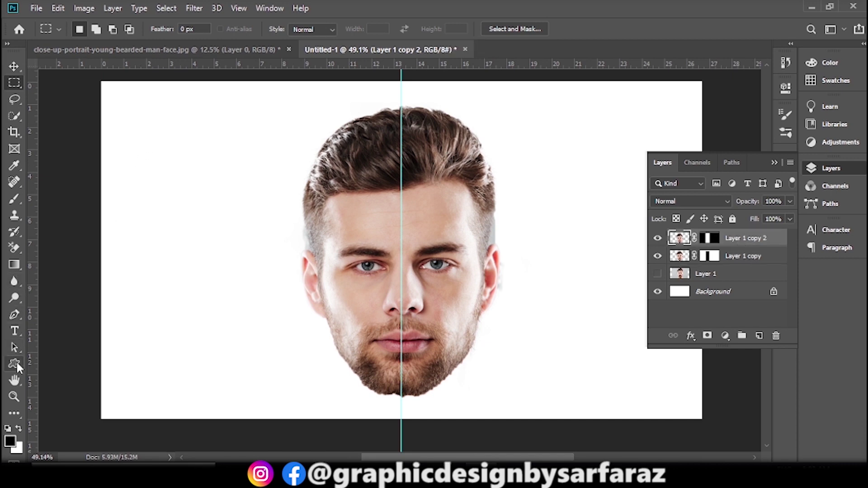
- Paste Lorem Ipsum into a paragraph text box spanning the face's left half to the chin
left_click(15, 330)
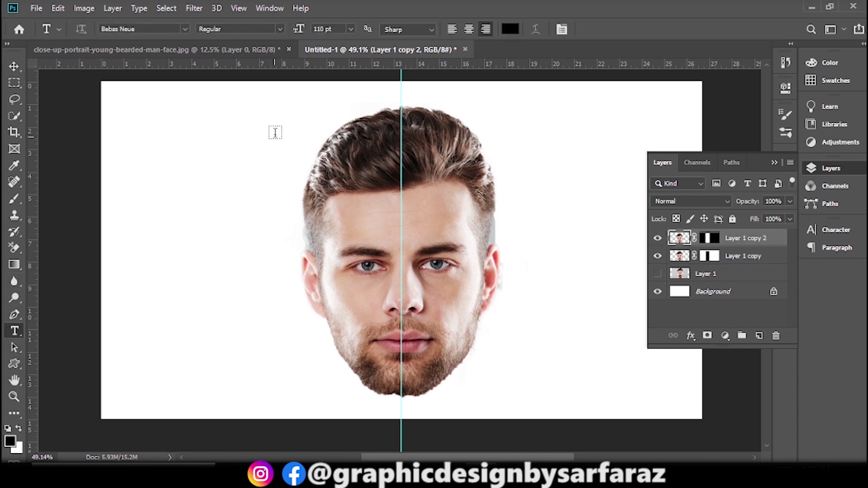
left_click_drag(279, 100, 402, 367)
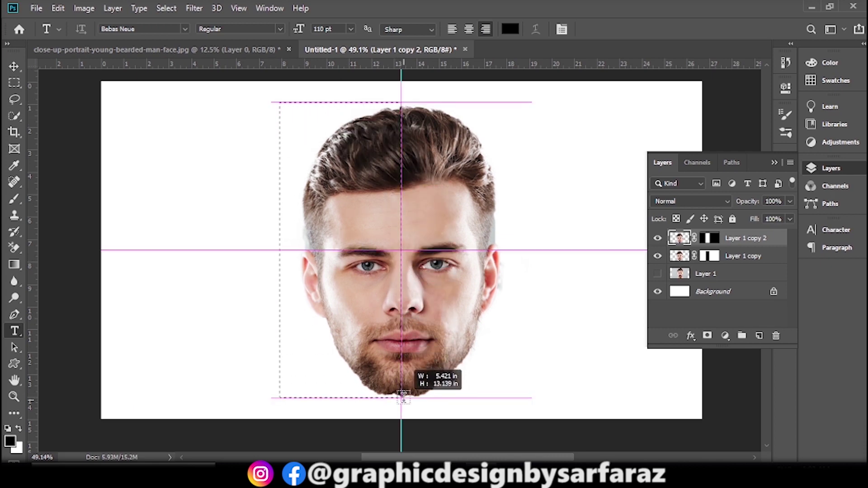
left_click_drag(401, 367, 402, 397)
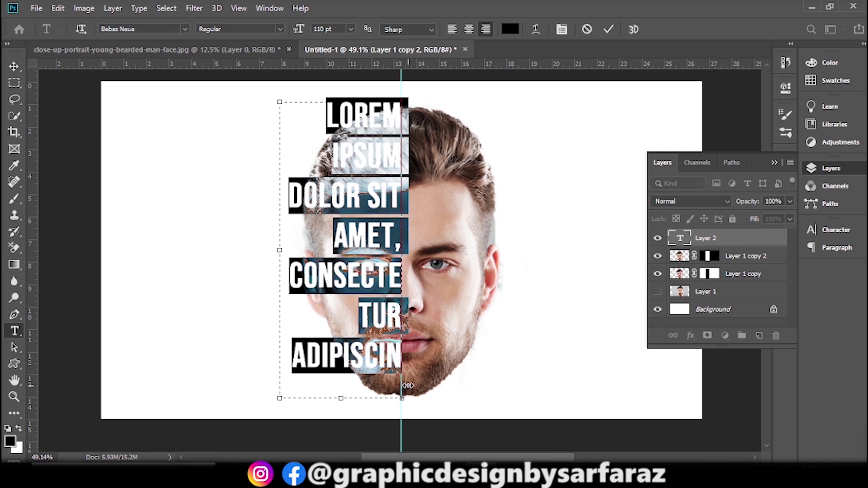
key("ctrl+v")
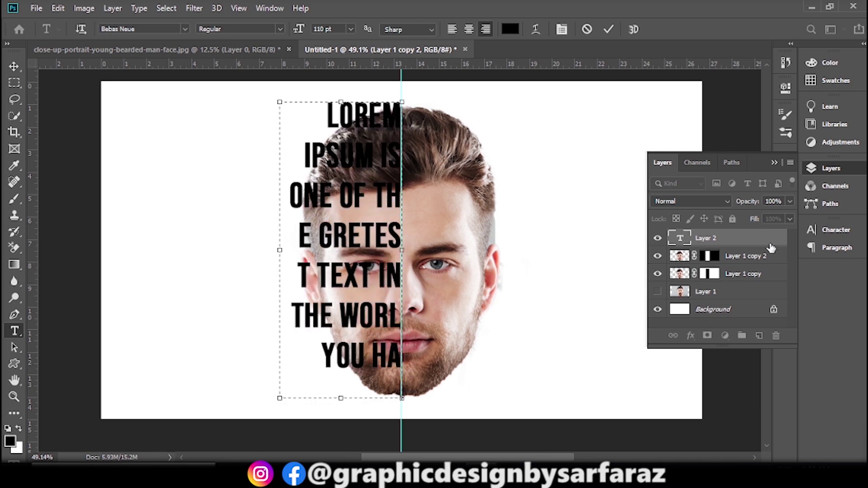
left_click(827, 231)
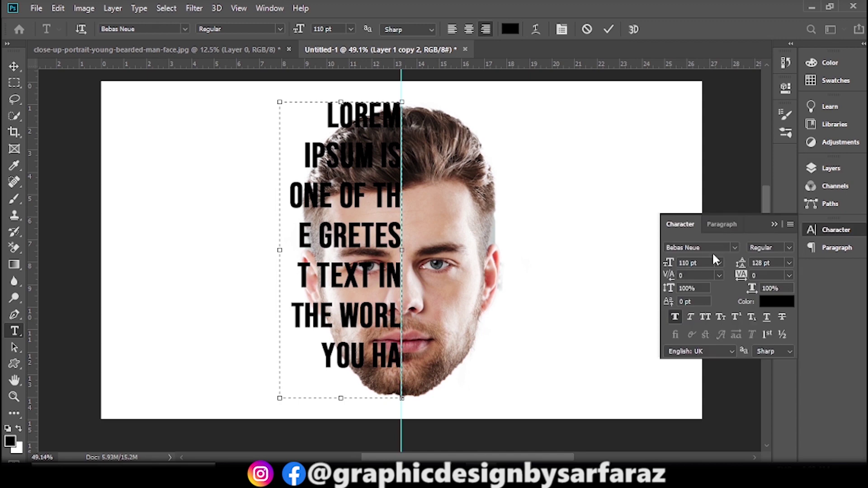
left_click(774, 225)
left_click(834, 167)
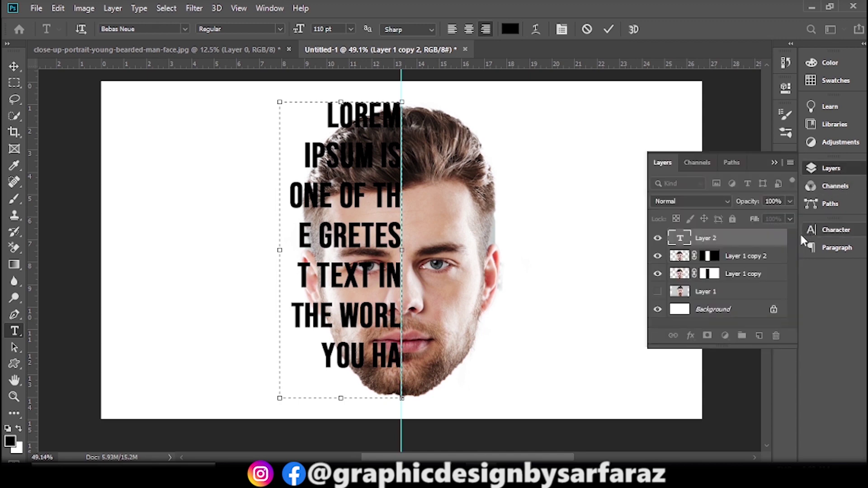
left_click(744, 238)
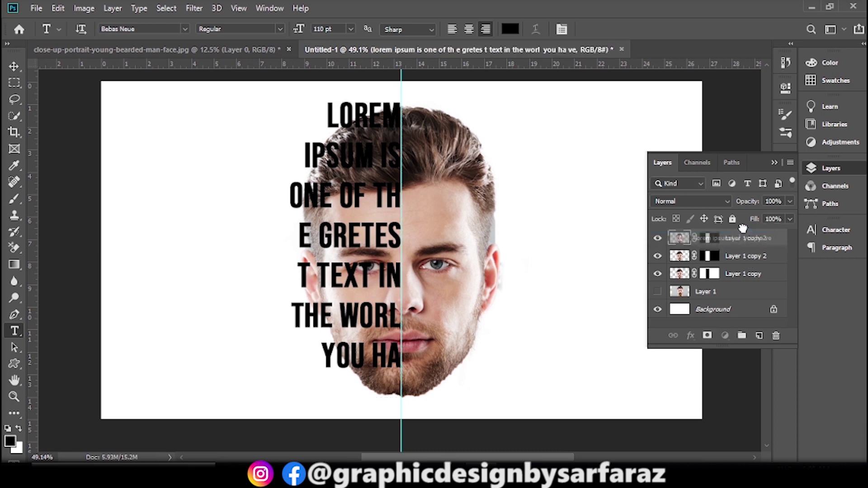
left_click_drag(741, 232, 747, 244)
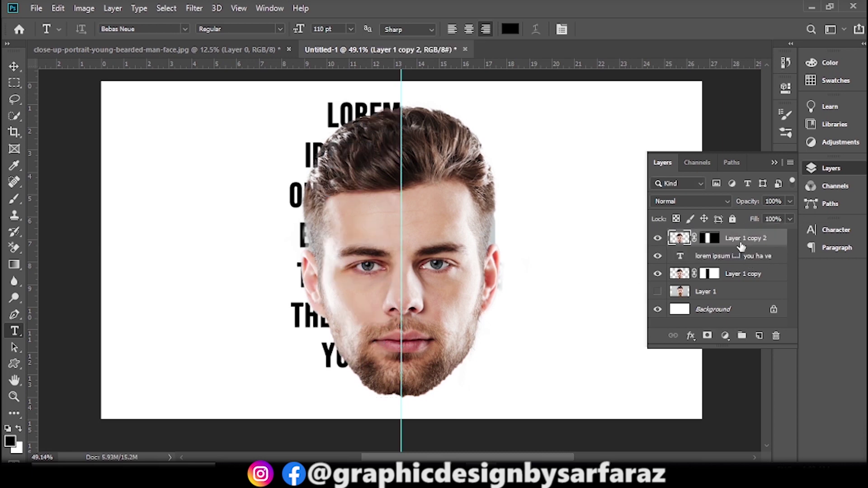
right_click(740, 242)
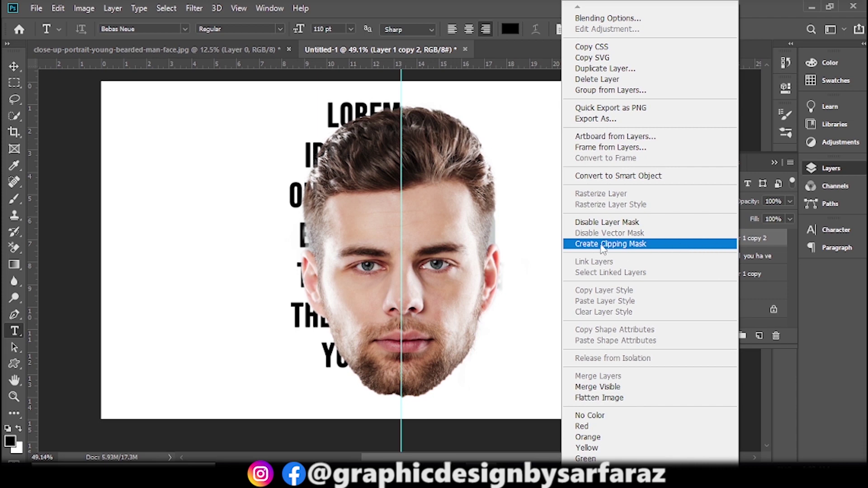
left_click(650, 245)
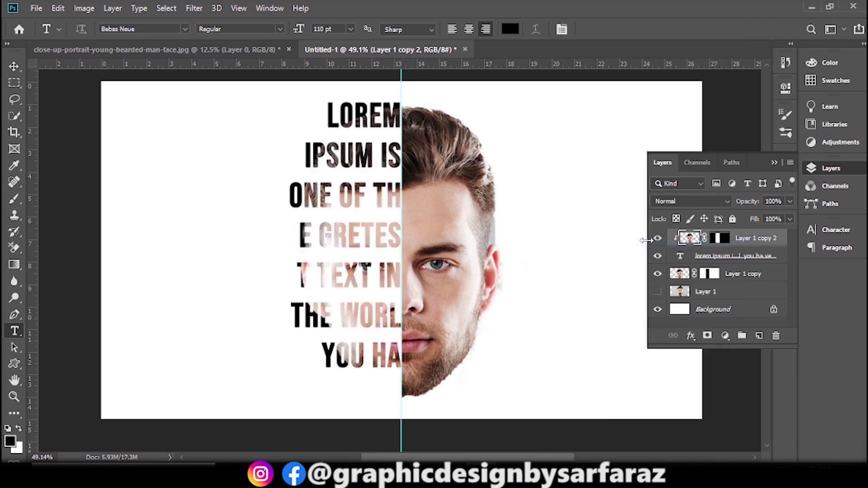
left_click(773, 163)
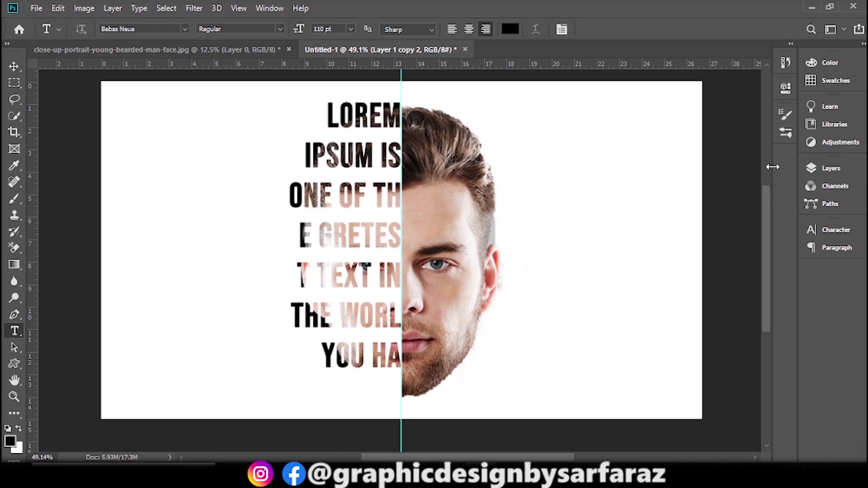
left_click(832, 168)
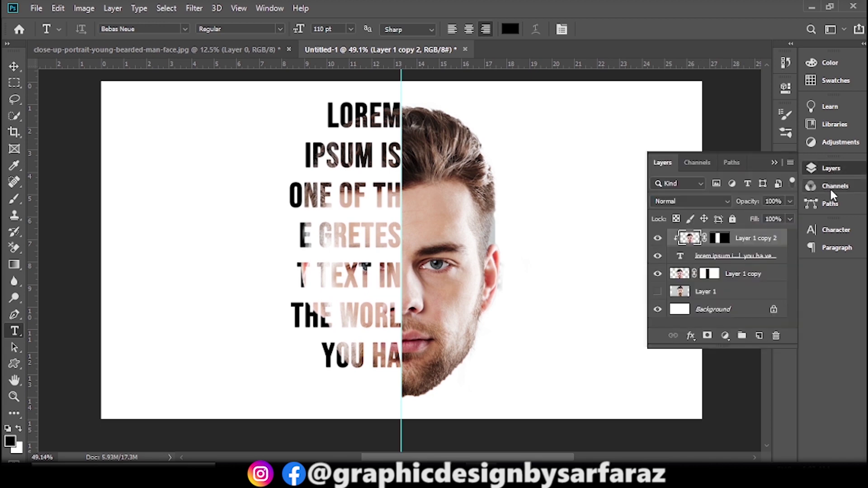
- Add a Gradient fill layer and set its left stop to bright cyan
left_click(726, 312)
left_click(725, 336)
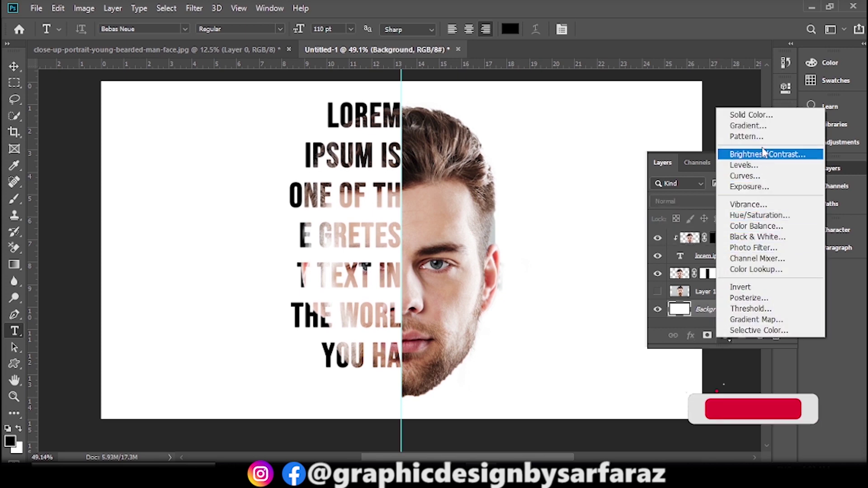
left_click(764, 114)
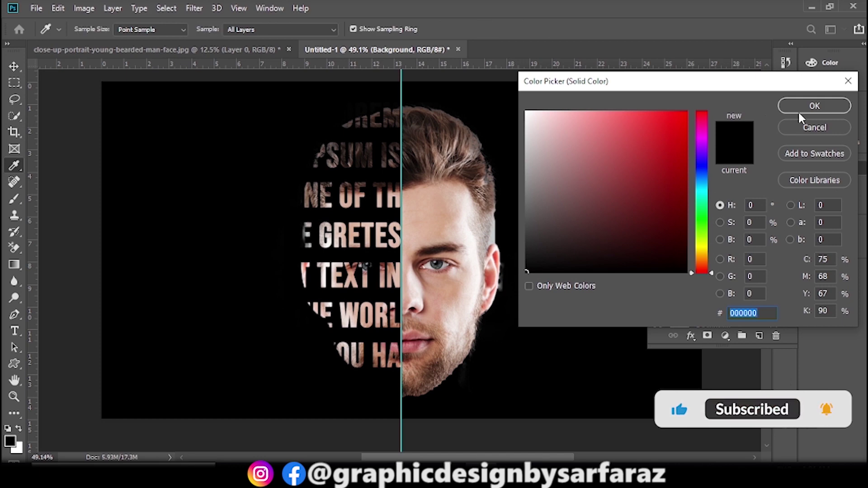
key("Escape")
left_click(731, 336)
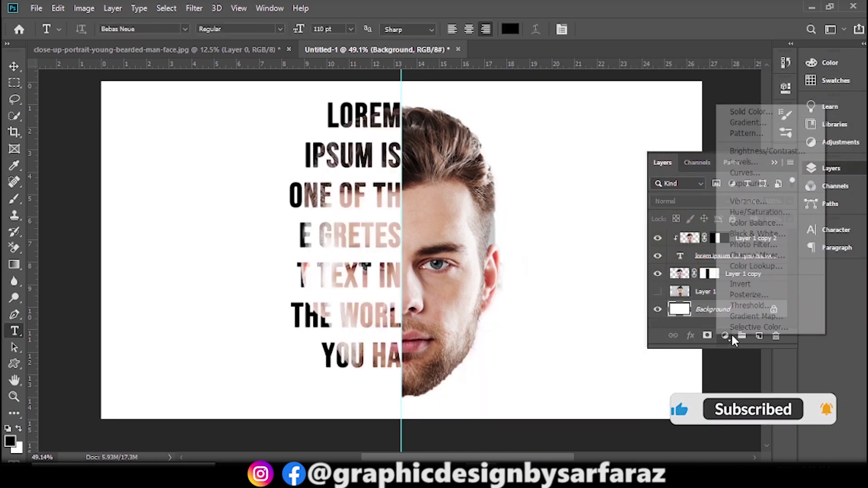
left_click(763, 124)
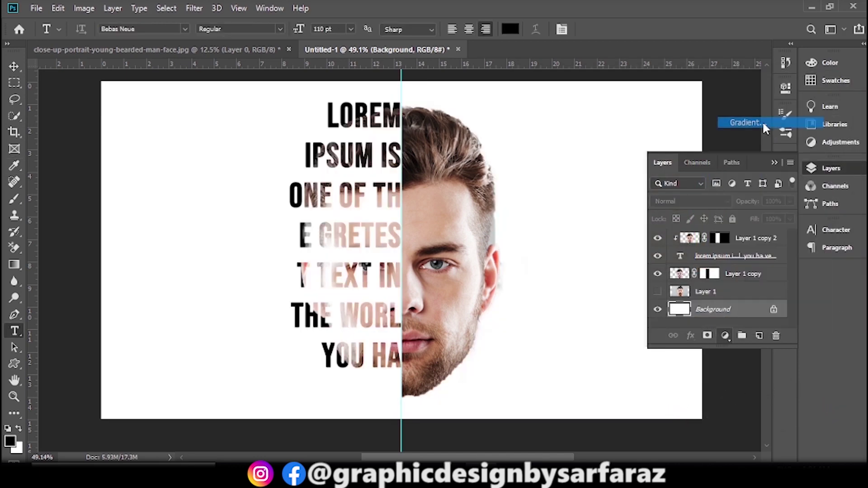
left_click(667, 110)
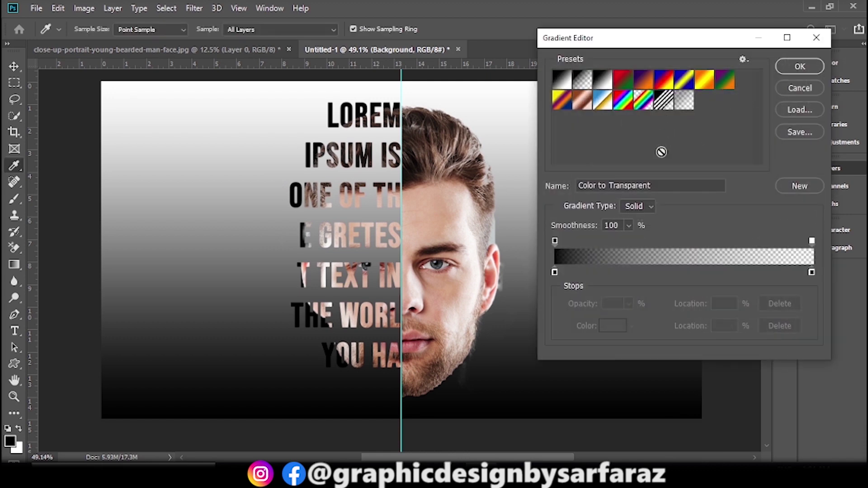
double_click(555, 272)
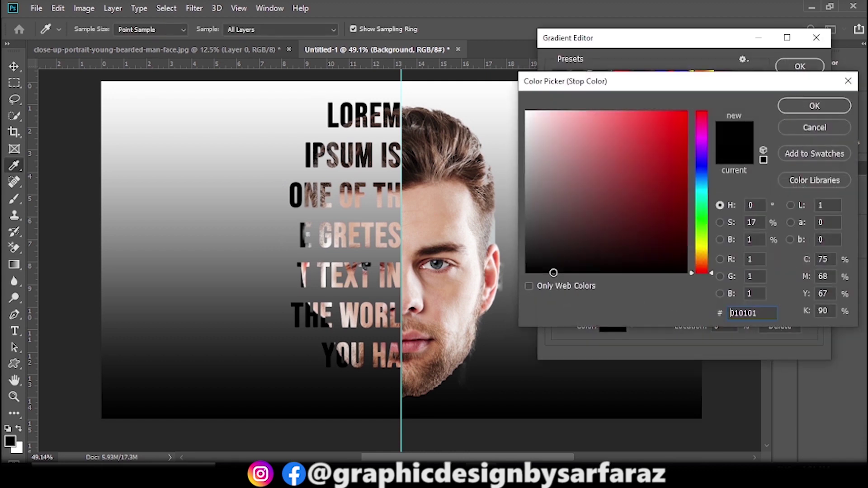
left_click_drag(708, 211, 709, 196)
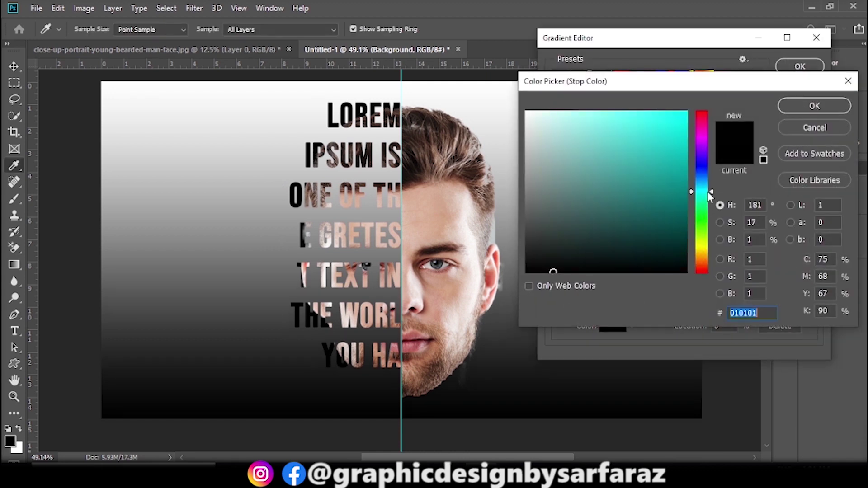
left_click(685, 115)
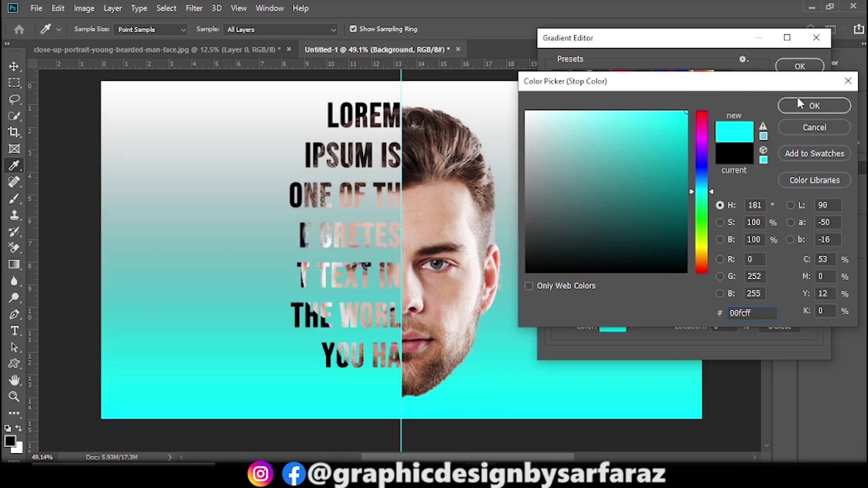
left_click(805, 106)
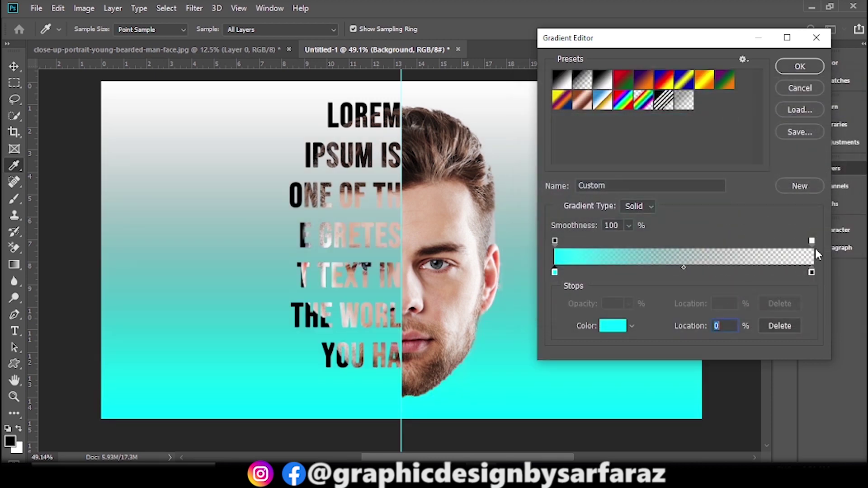
- Make the gradient's right stop opaque dark navy and accept the gradient
left_click(812, 241)
type("00")
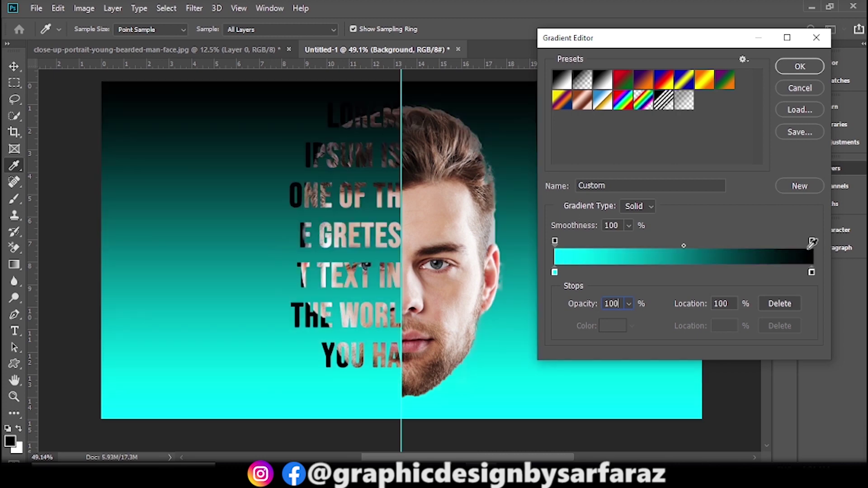
double_click(811, 271)
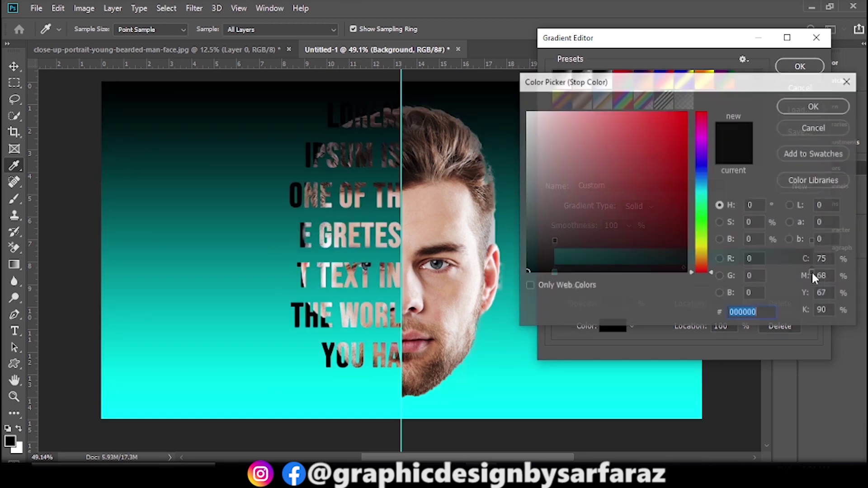
mouse_move(707, 203)
left_mouse_down()
mouse_move(708, 174)
mouse_move(659, 230)
left_mouse_up()
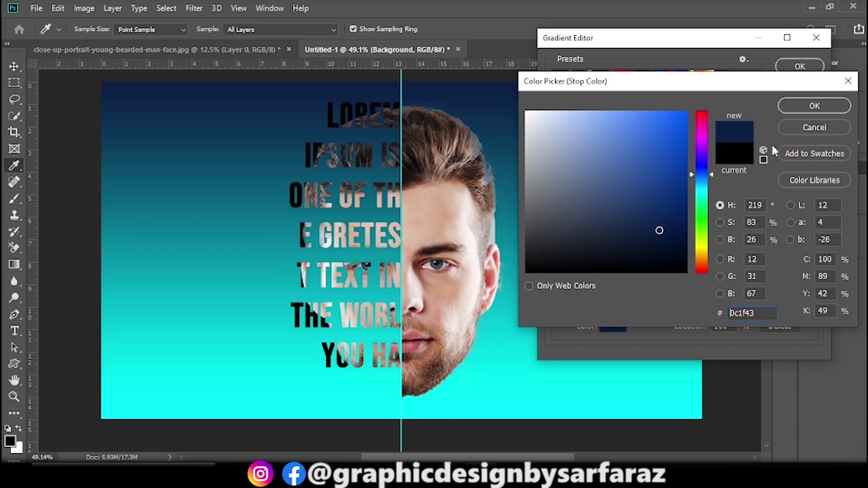
left_click(806, 108)
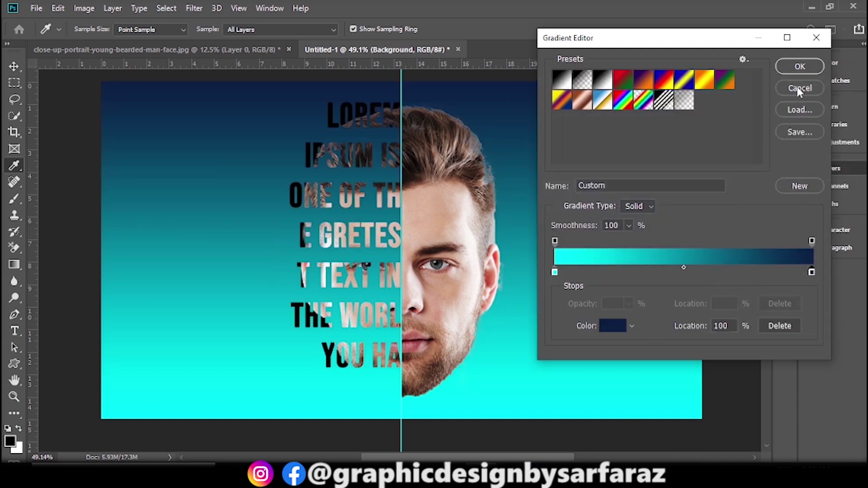
left_click(800, 67)
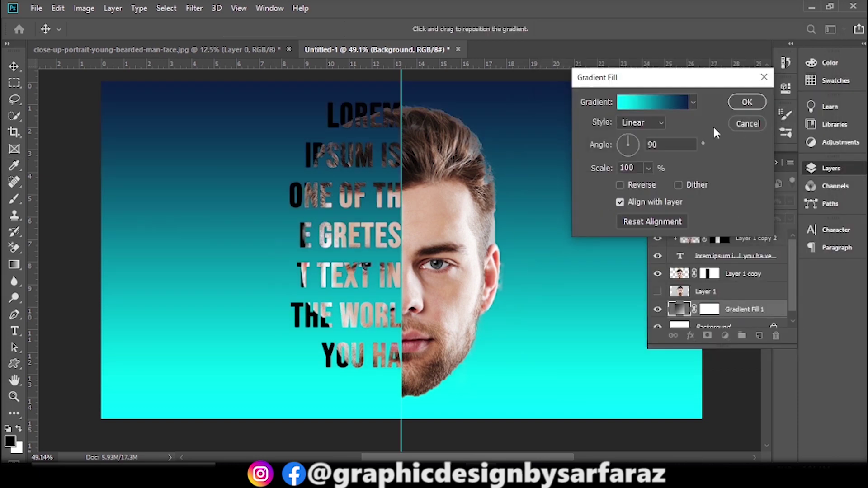
- Set the Gradient Fill to Radial style at 539% scale and apply it
left_click(660, 123)
left_click(651, 144)
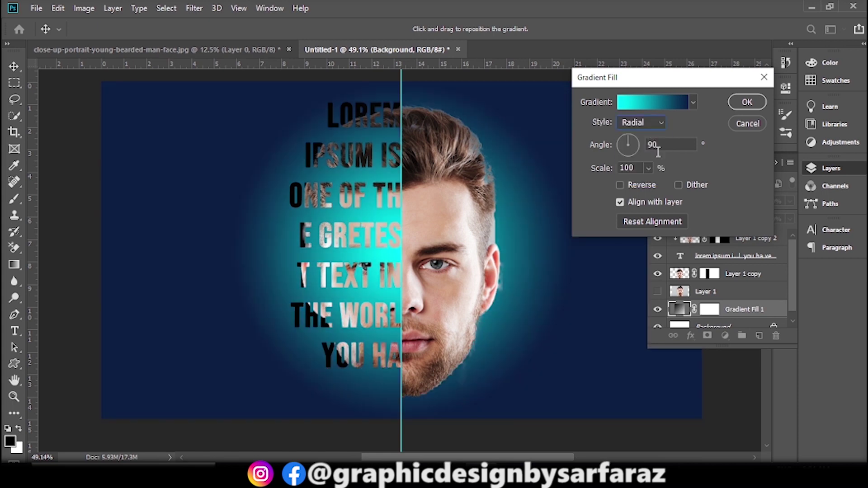
left_click(648, 168)
left_click_drag(644, 184, 676, 186)
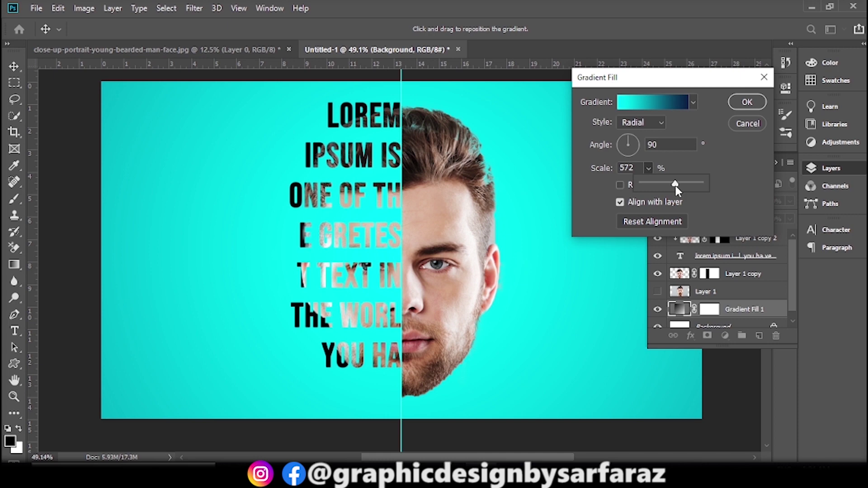
left_click_drag(675, 185, 673, 184)
left_click(747, 103)
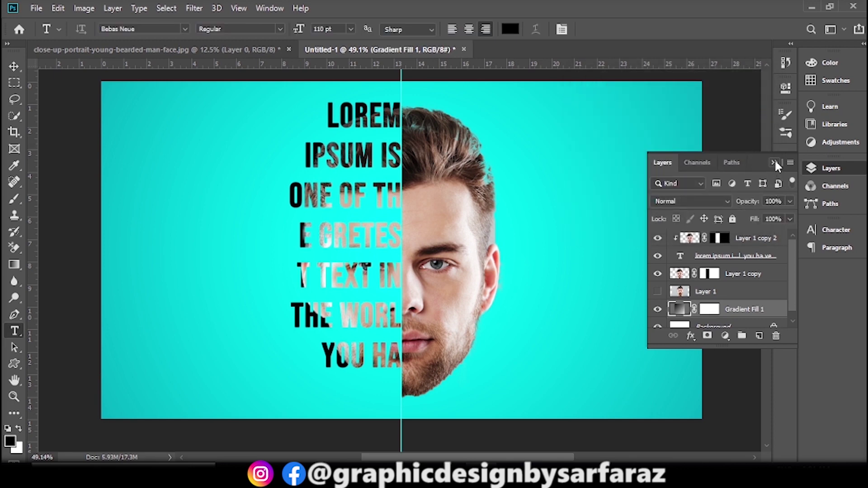
- Paint a soft black brush shadow under the chin on a new layer
left_click(774, 162)
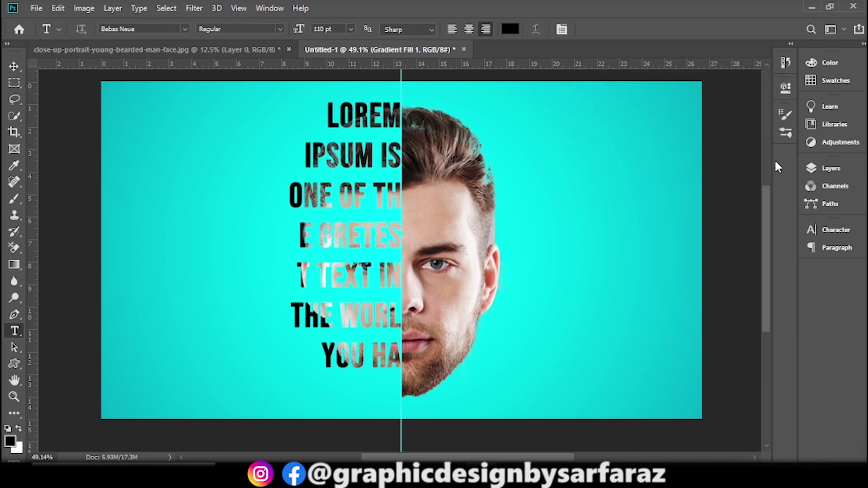
left_click(11, 68)
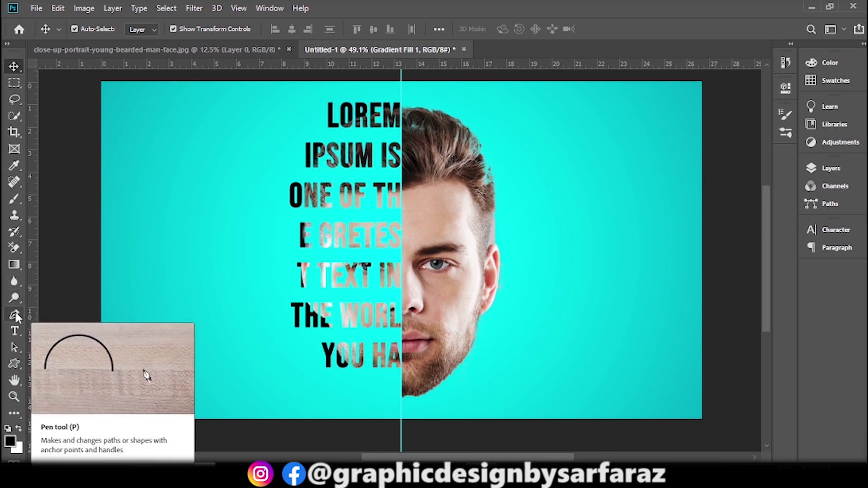
left_click(16, 201)
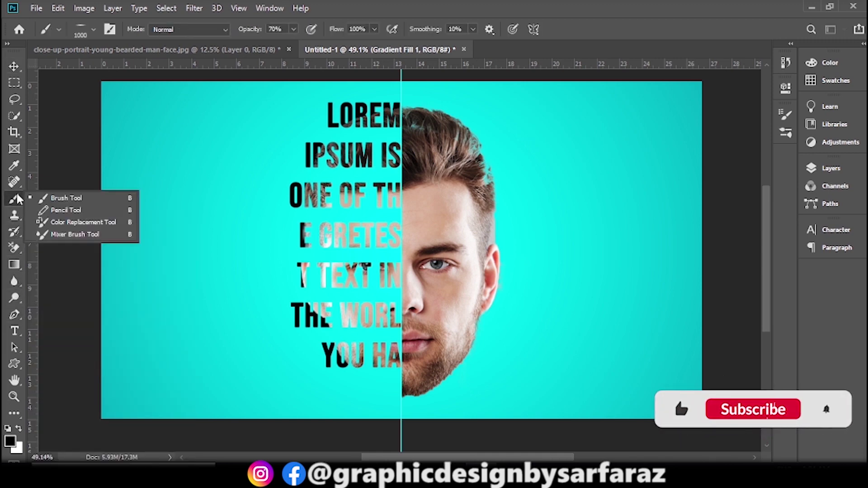
left_click(62, 199)
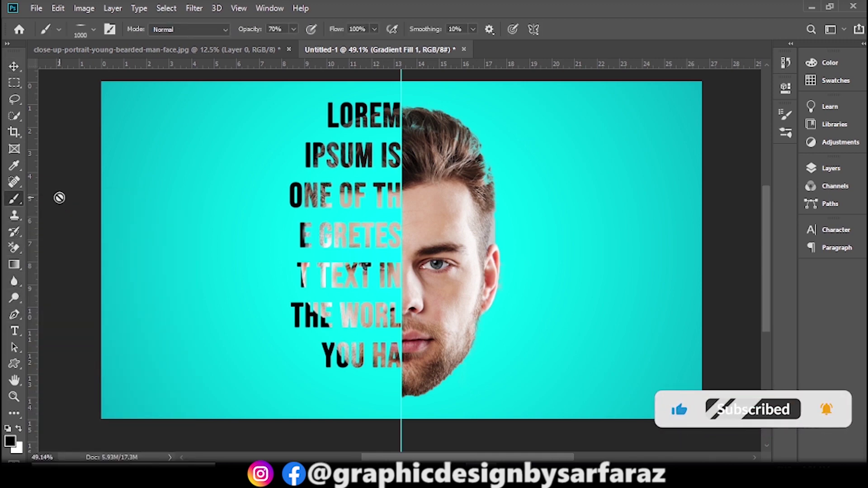
left_click(832, 169)
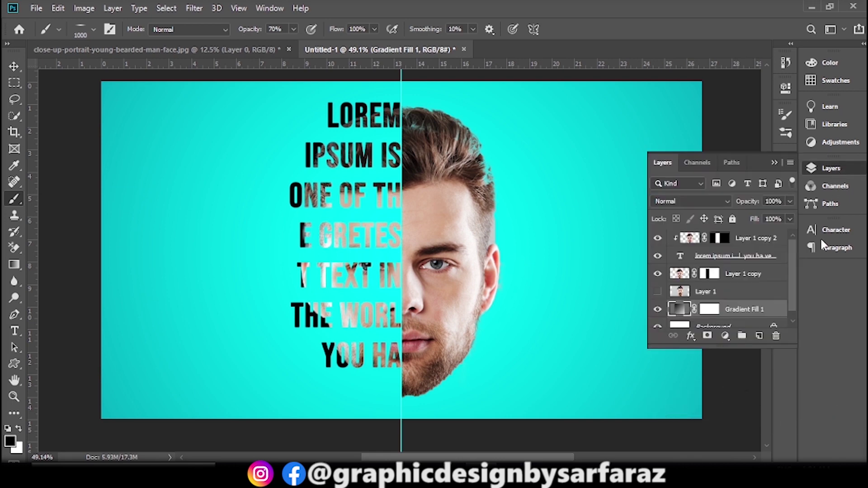
left_click(758, 336)
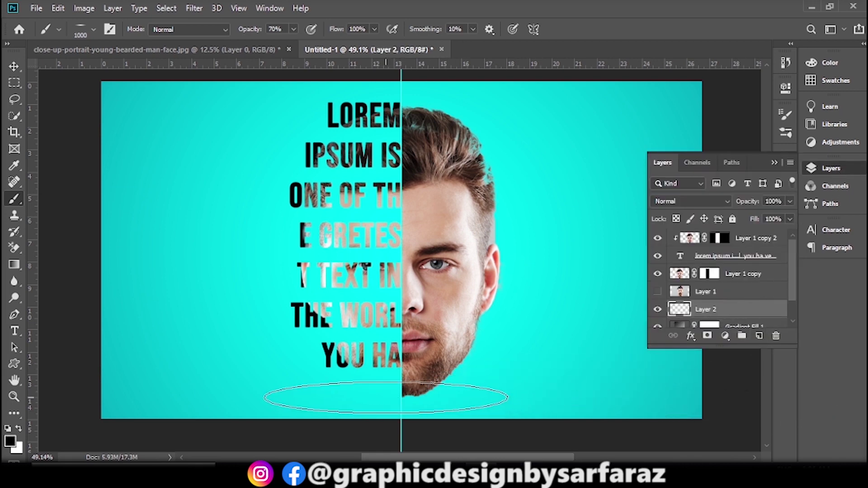
left_click(386, 397)
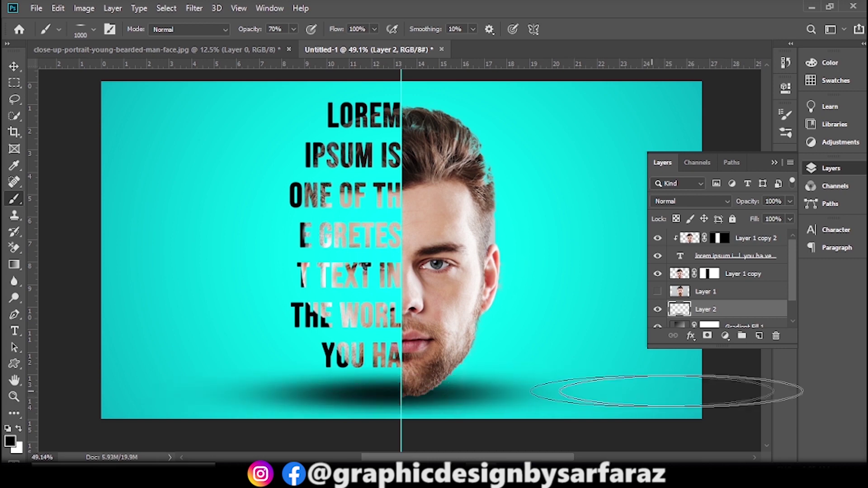
left_click(775, 162)
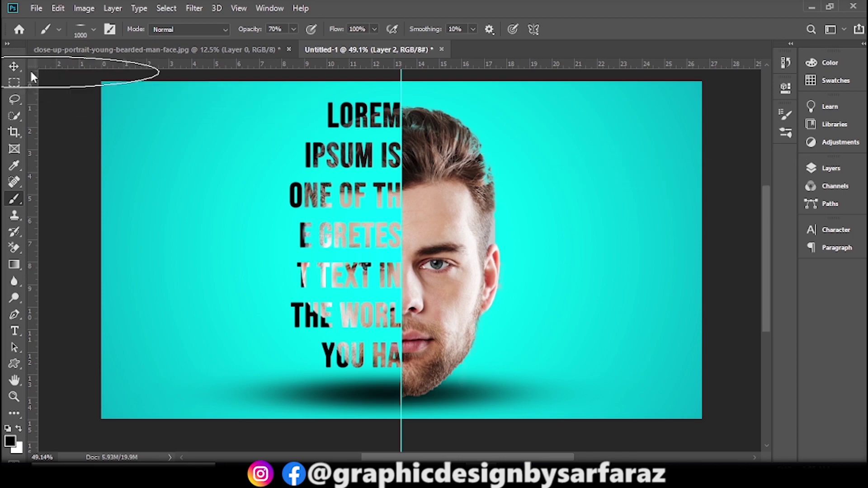
left_click(8, 68)
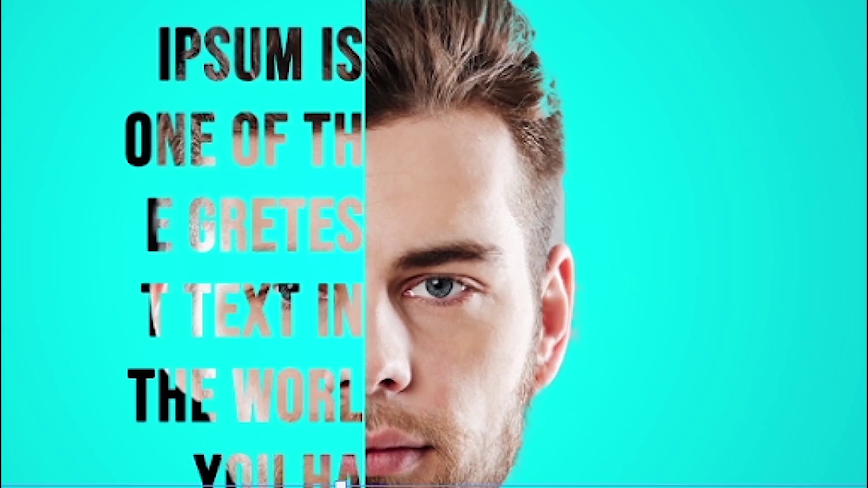